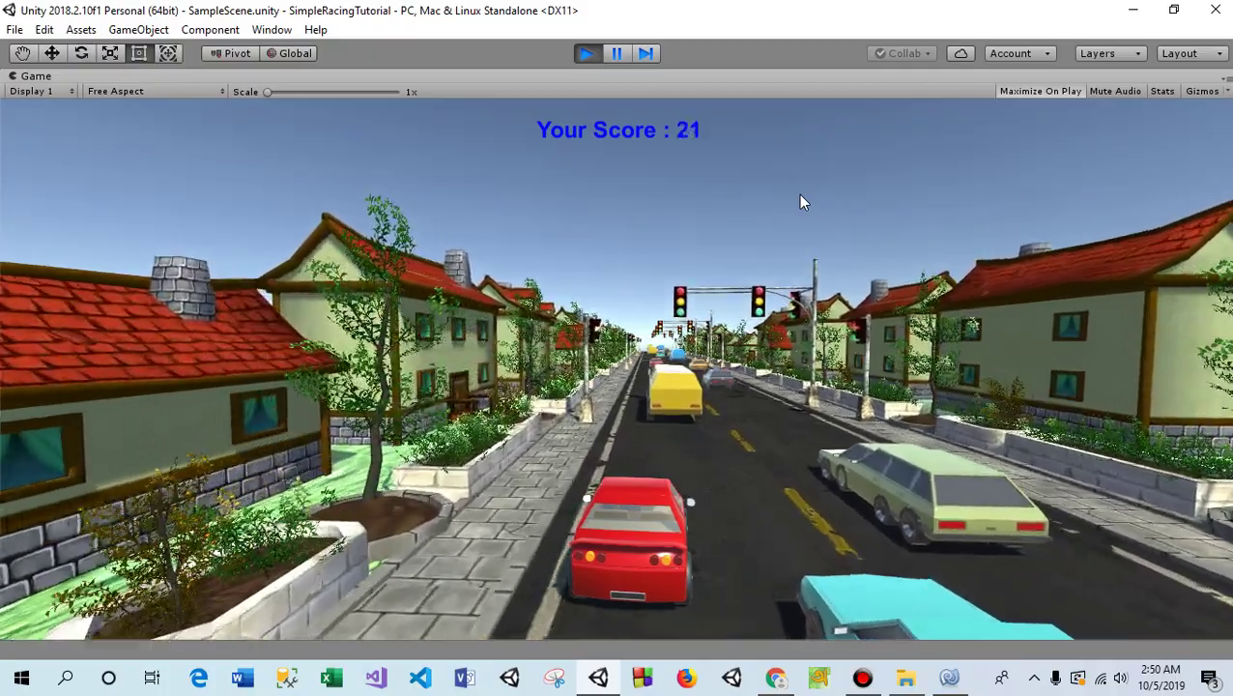
Stop the running racing game by exiting Play mode with Ctrl+P
key(ctrl+p)
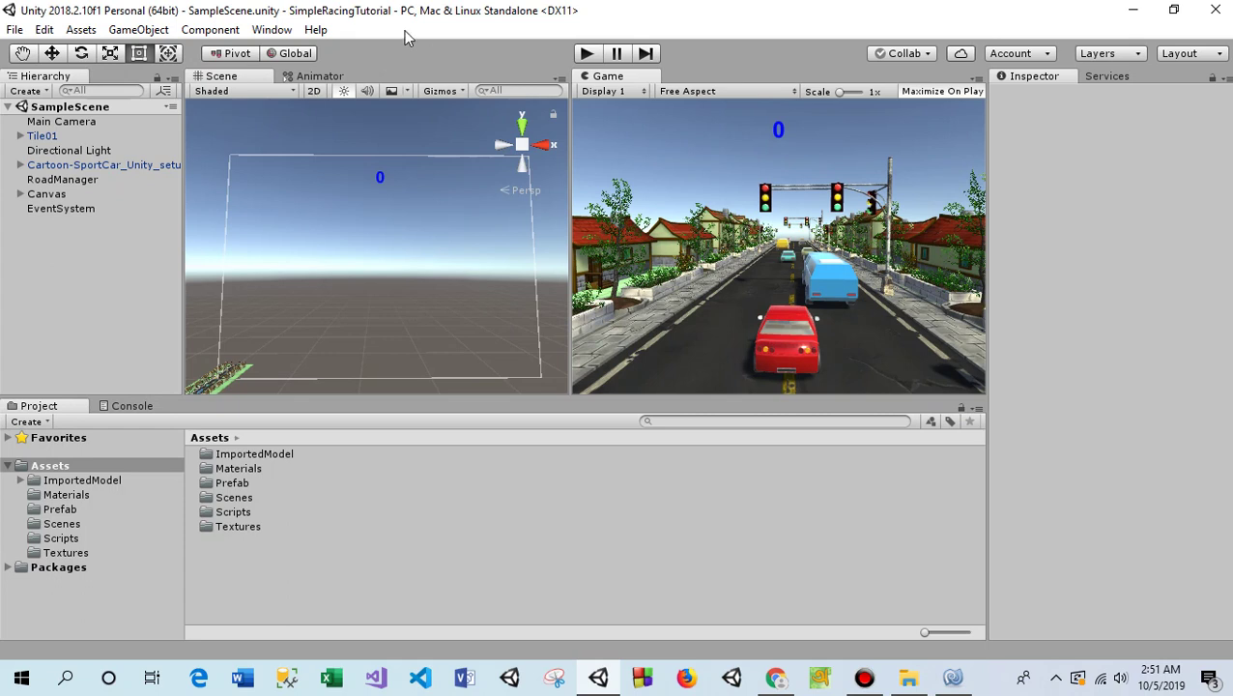
Open the Asset Store window from the Window menu and search for 'clasic Skybox'
click(282, 31)
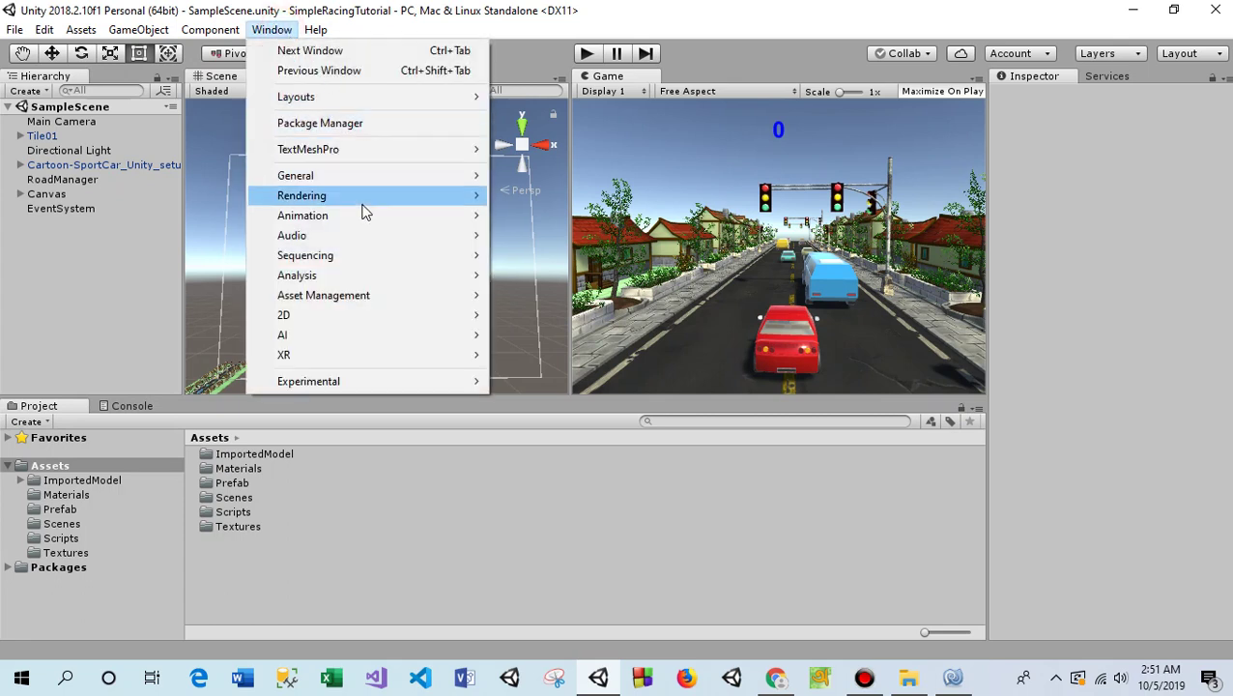
mouse_move(352, 174)
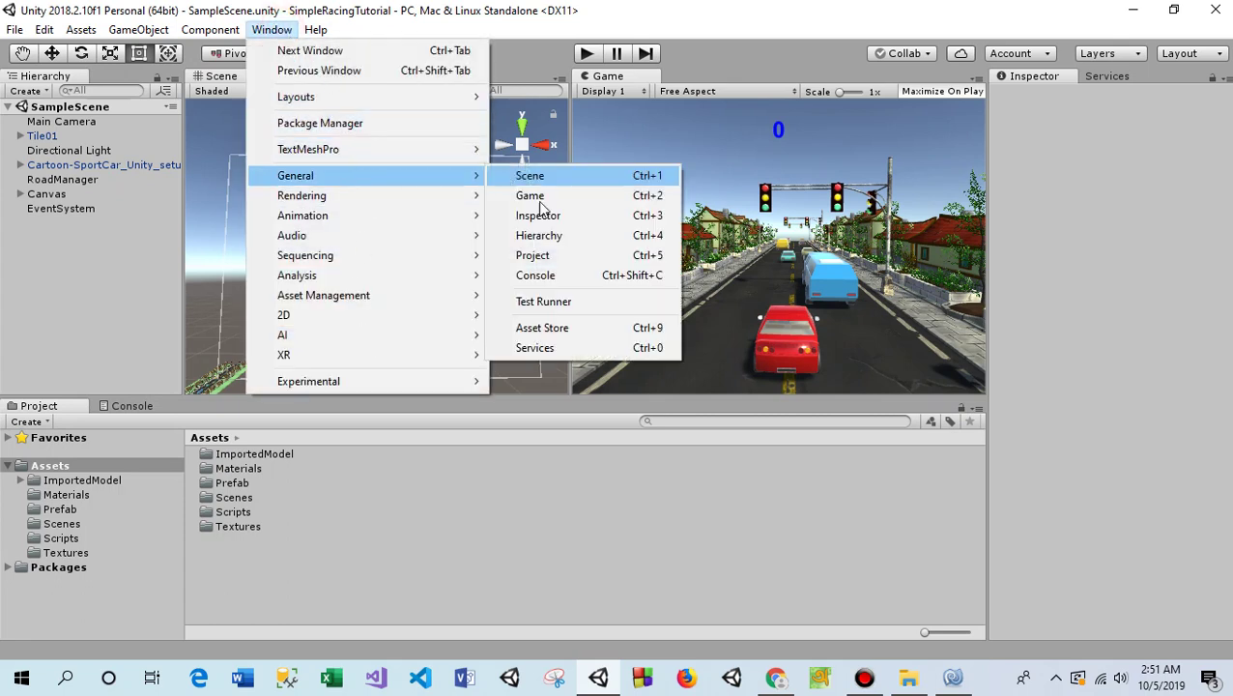
click(544, 328)
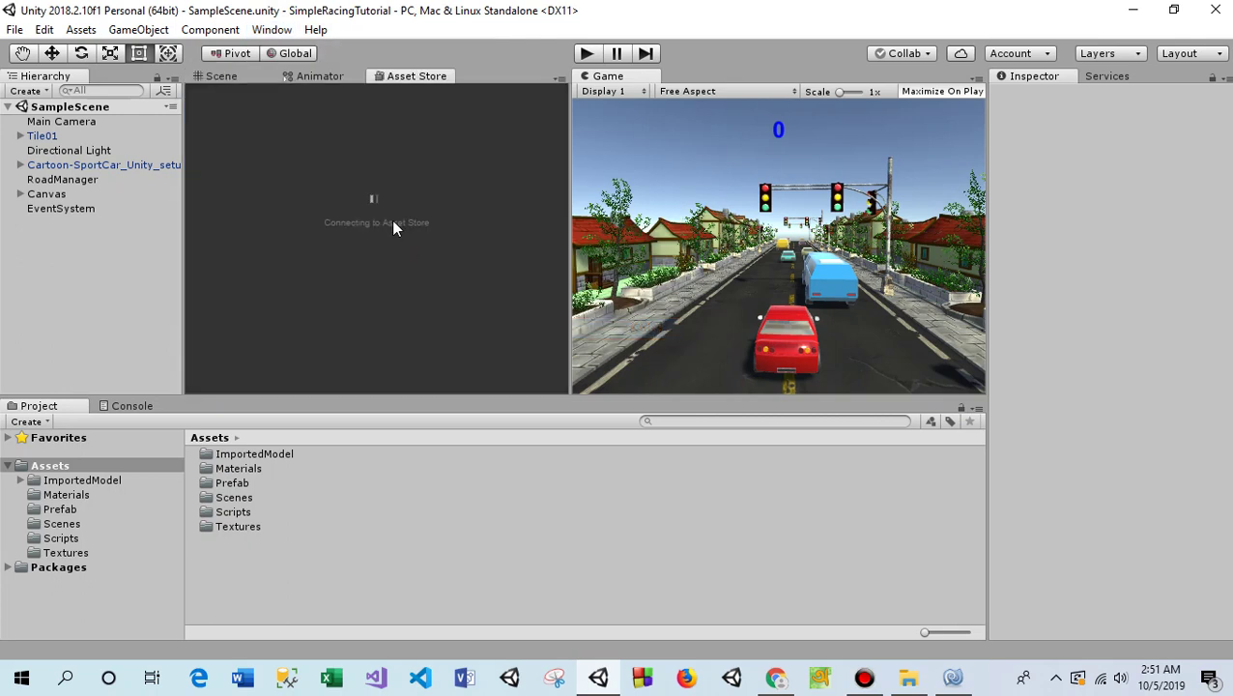
click(328, 369)
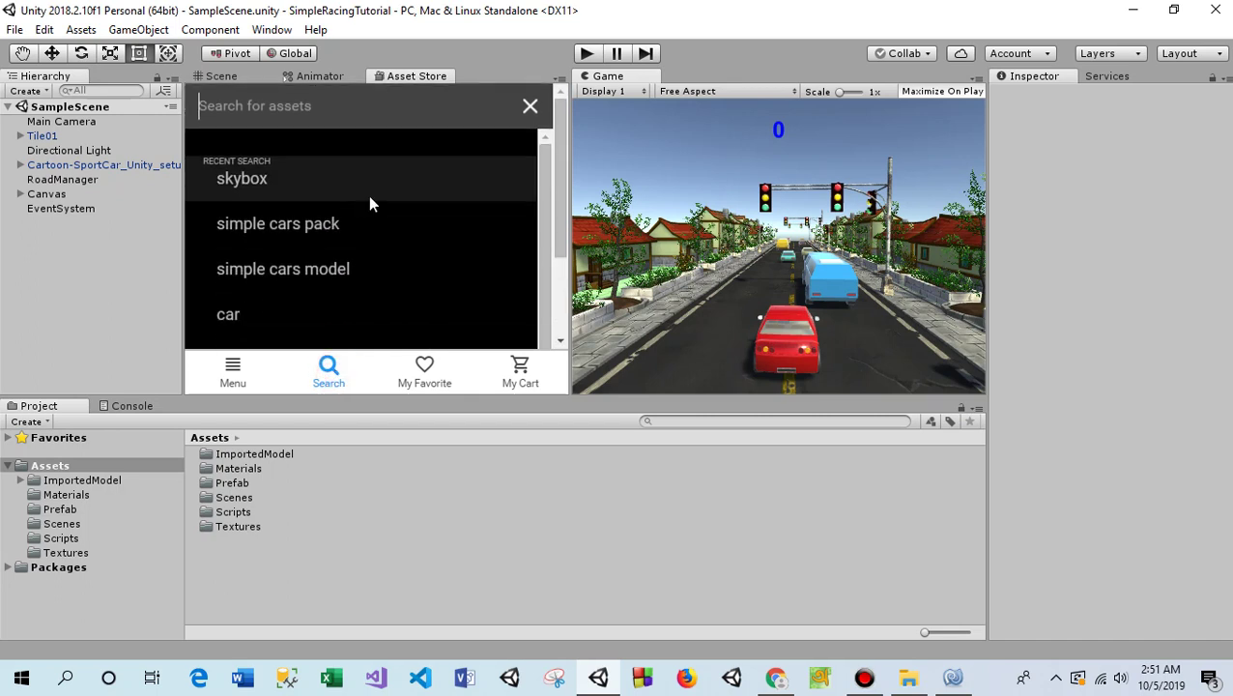
text(c)
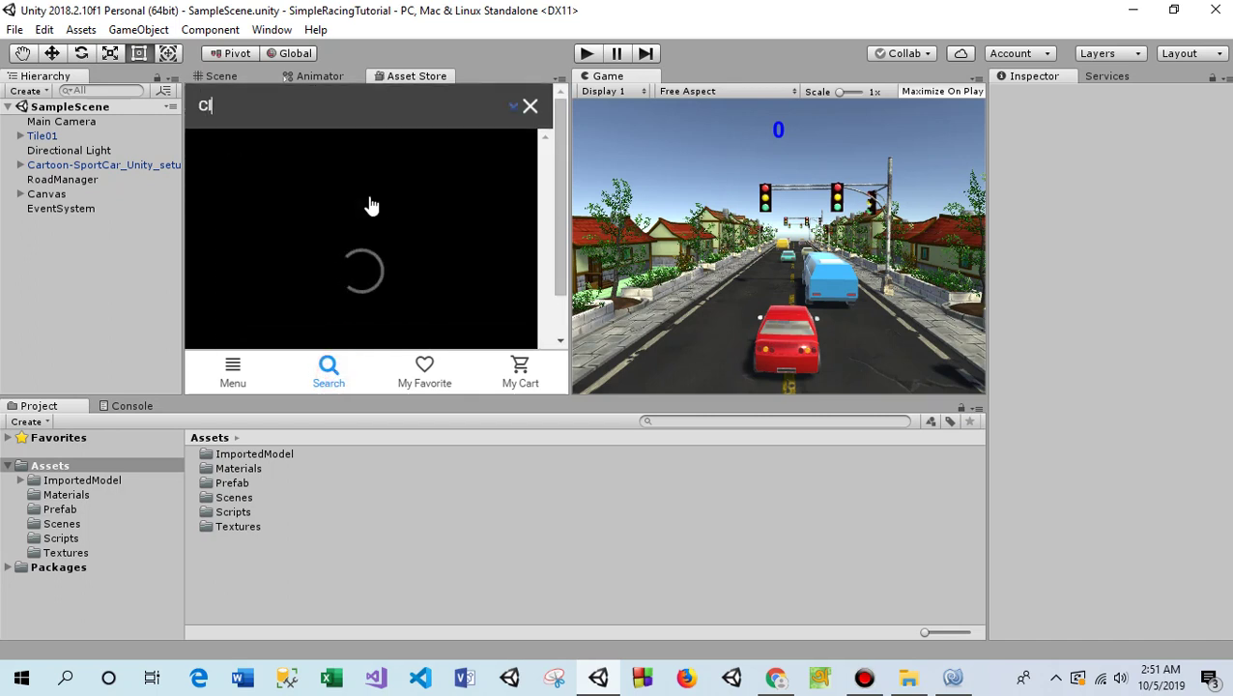
text(las)
text(ic Skybo)
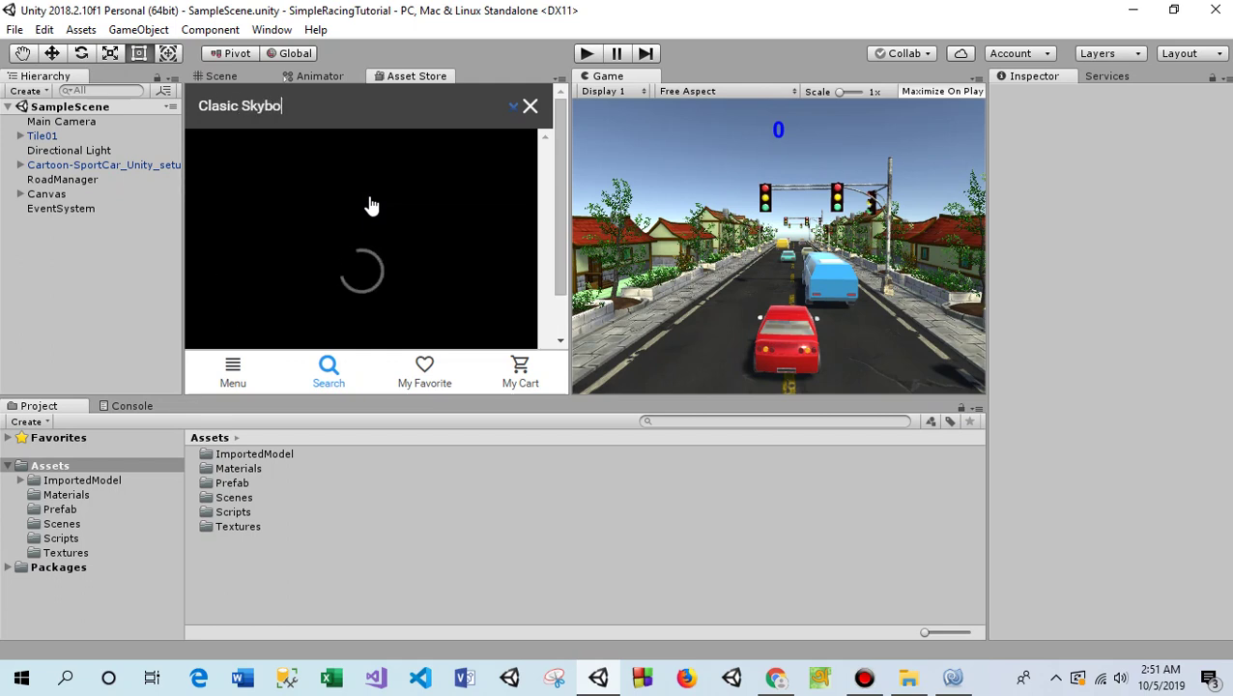
text(x)
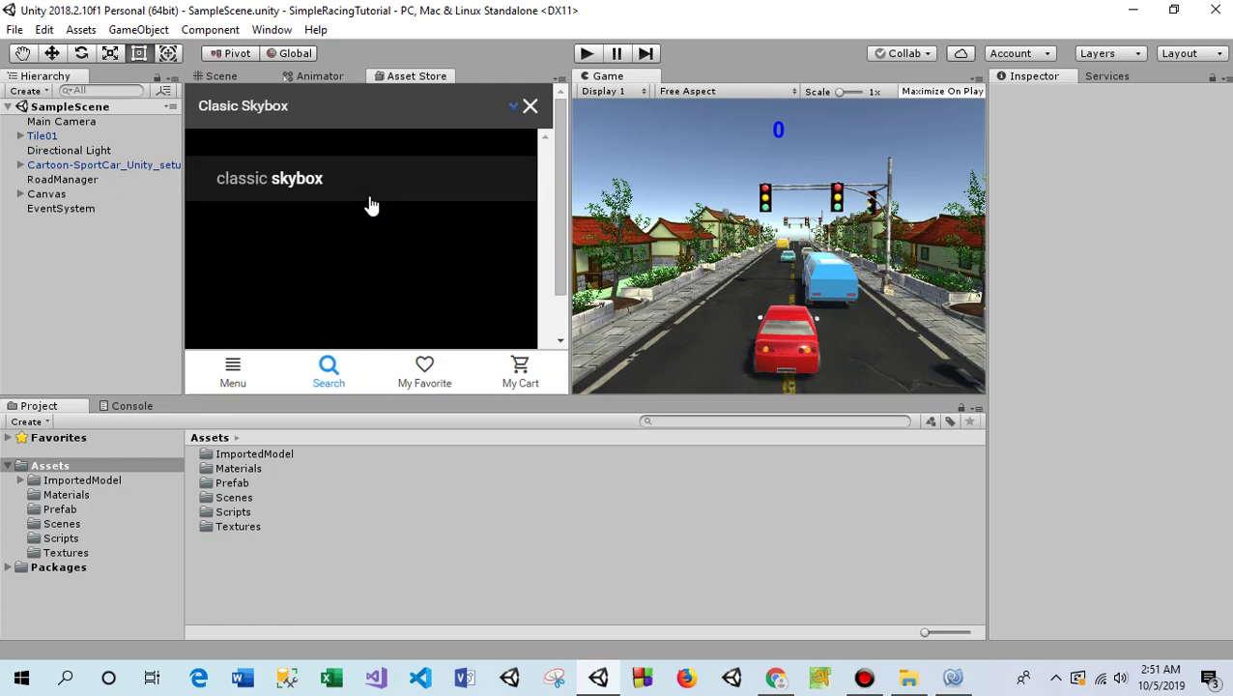
Run the classic skybox search and open the Classic Skybox product page
click(371, 197)
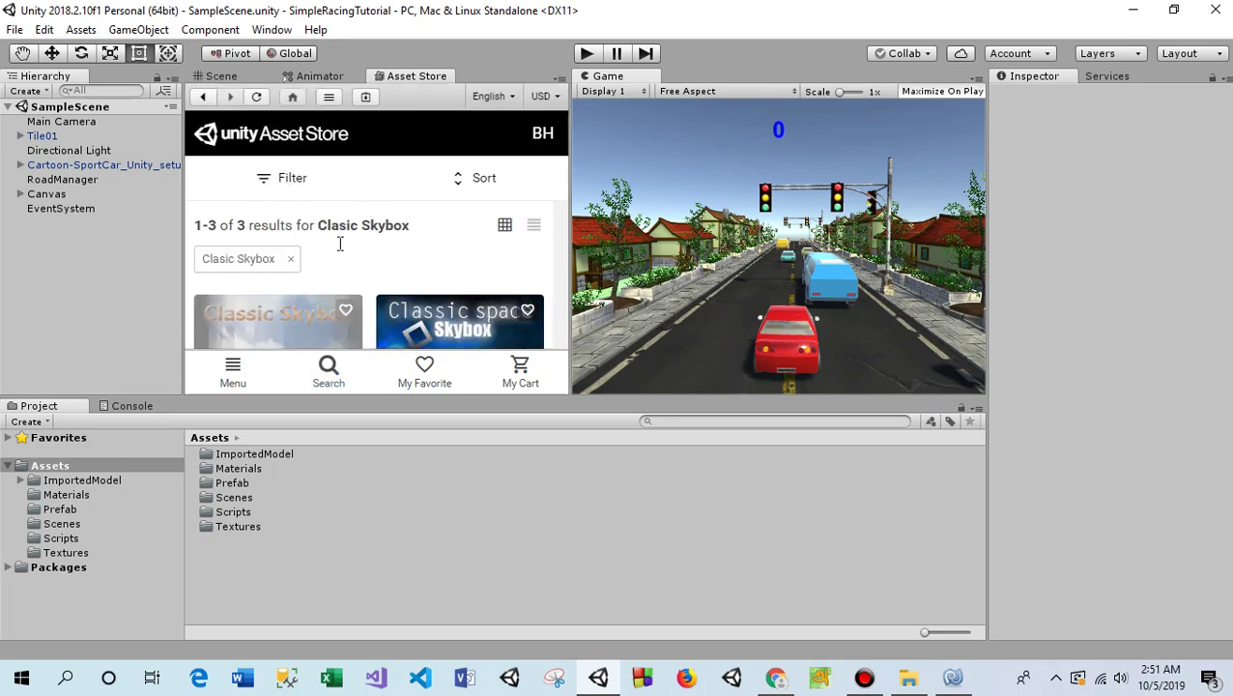
scroll(337, 253, down, 1)
scroll(284, 302, down, 1)
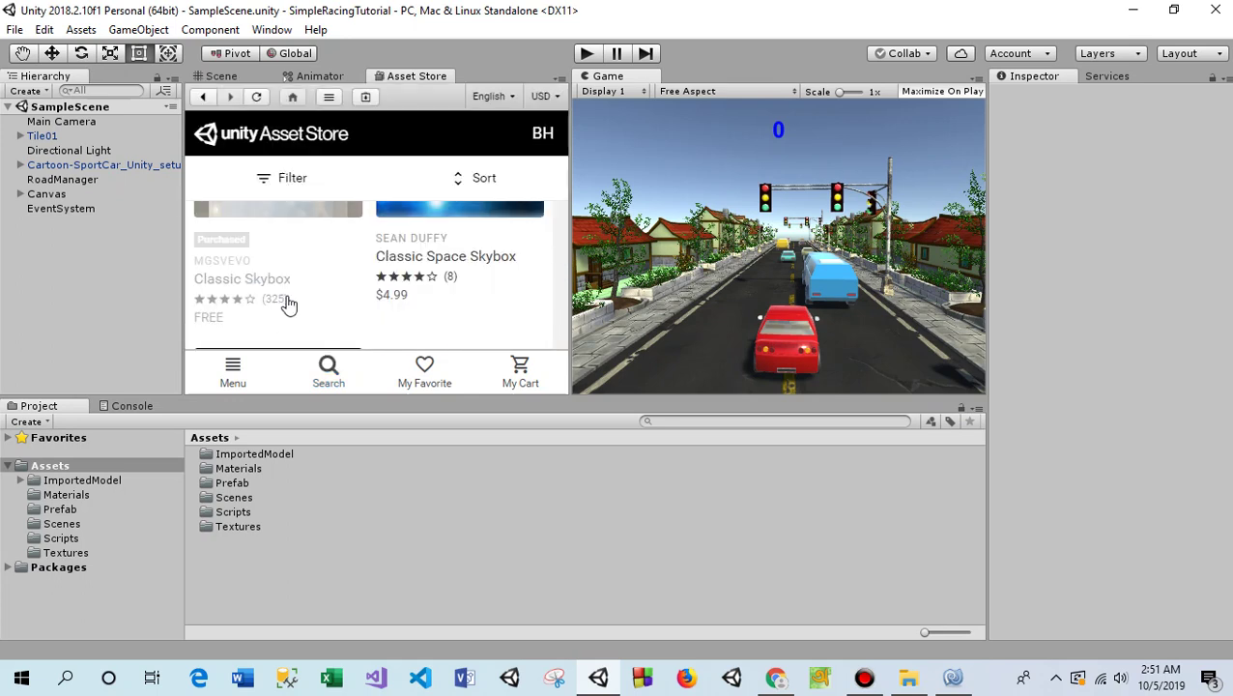
scroll(276, 280, up, 1)
scroll(276, 255, down, 1)
scroll(259, 306, up, 1)
click(268, 261)
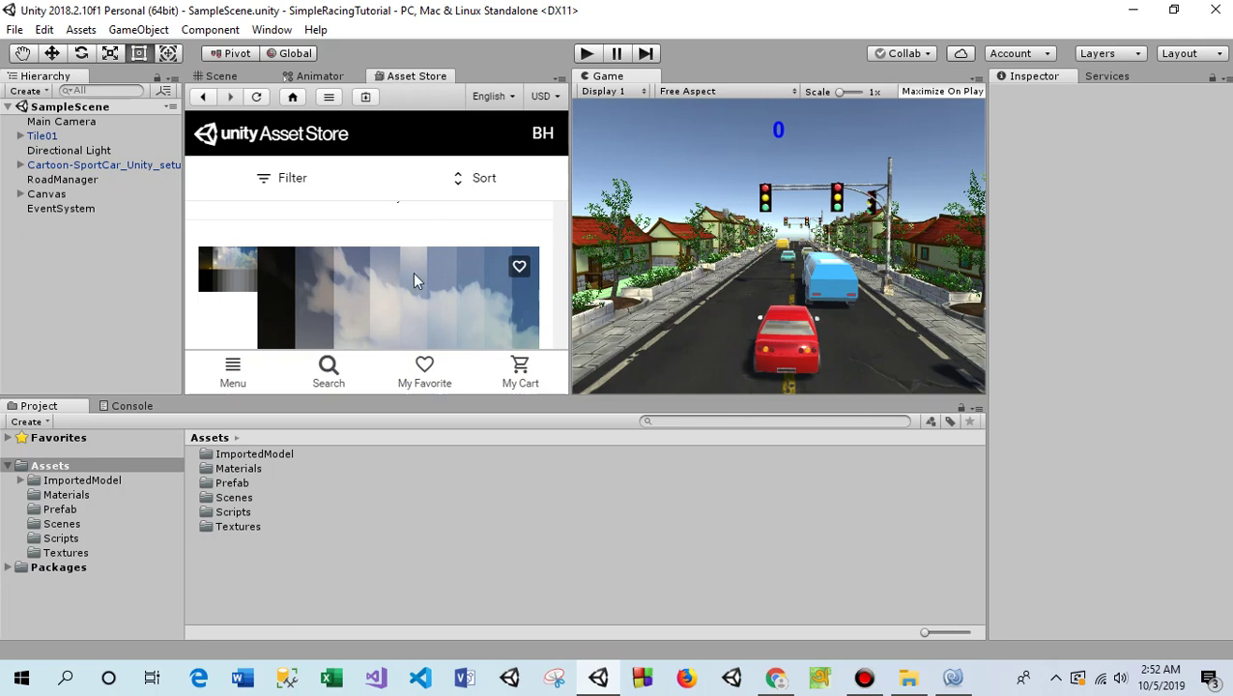
Import the free Classic Skybox package with all of its files
scroll(379, 302, down, 3)
scroll(380, 303, down, 3)
scroll(379, 302, down, 3)
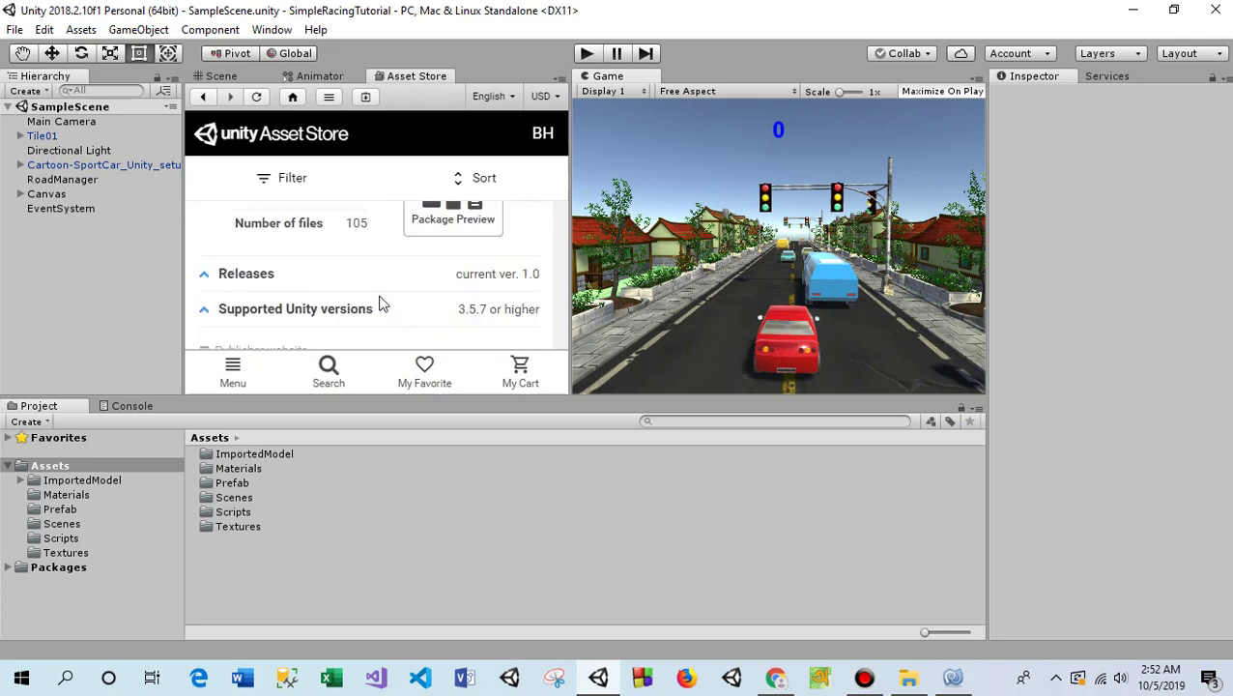
scroll(383, 302, up, 5)
scroll(379, 303, down, 2)
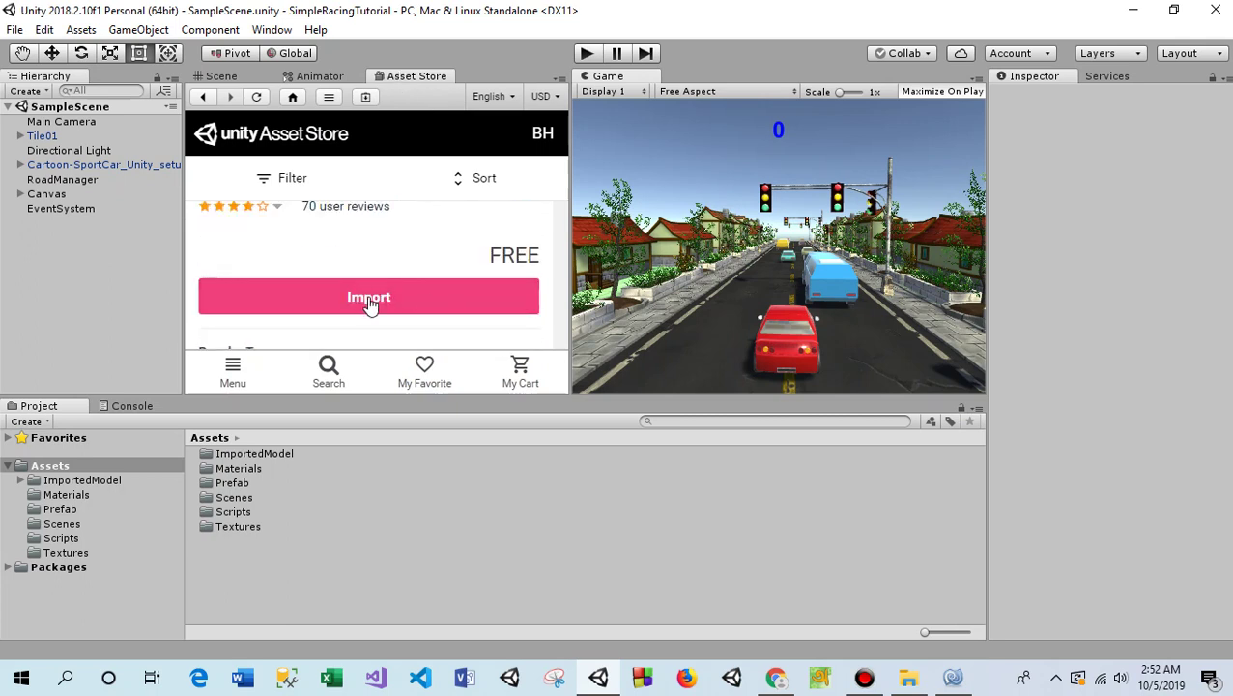
click(368, 295)
click(363, 296)
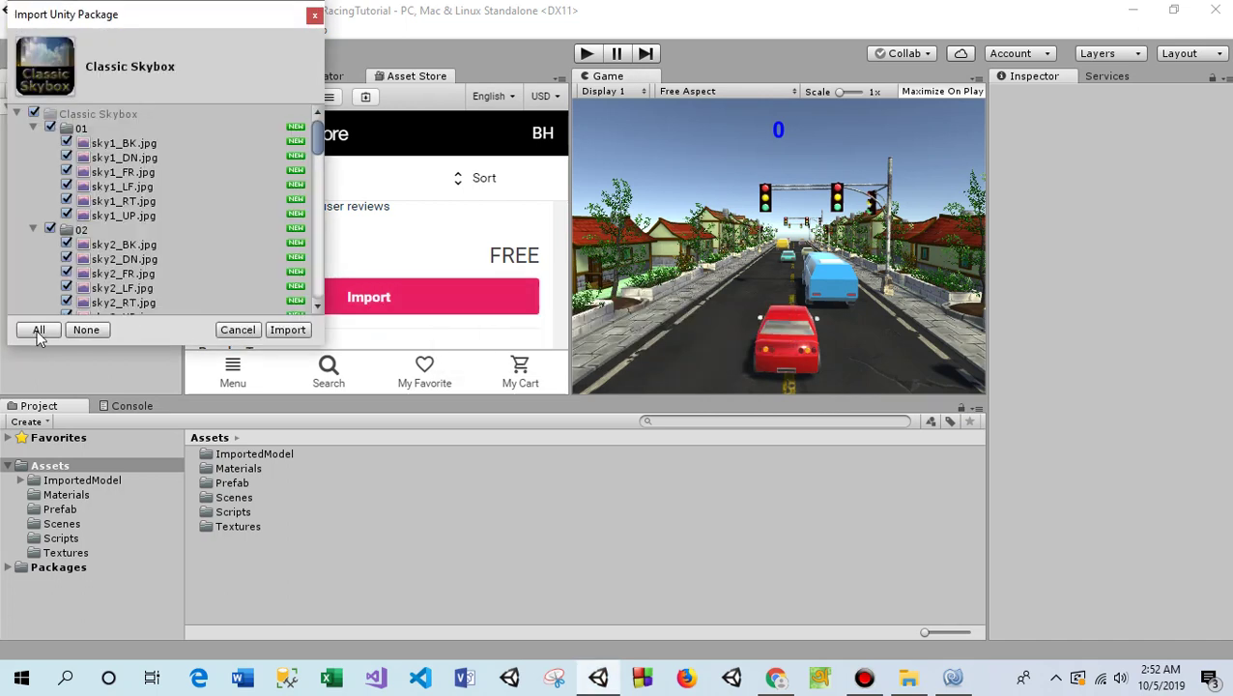
click(39, 332)
click(276, 330)
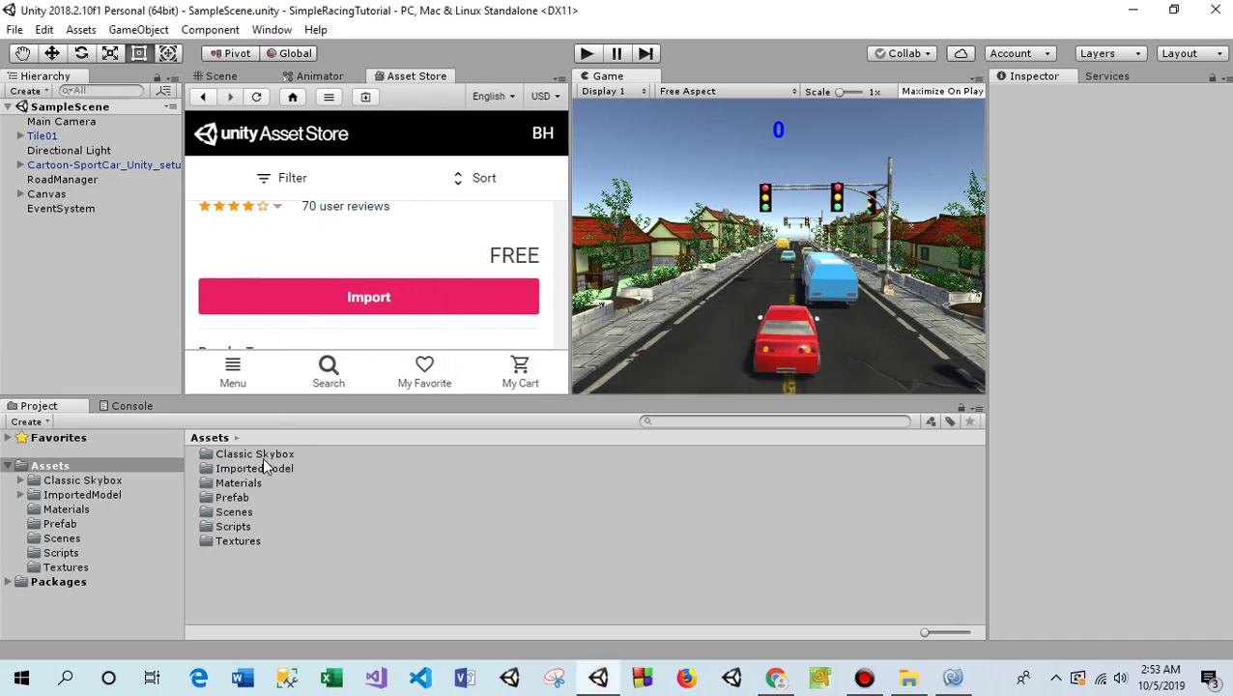
Restore the Scene view and look inside the Classic Skybox folder before returning to Assets
click(225, 76)
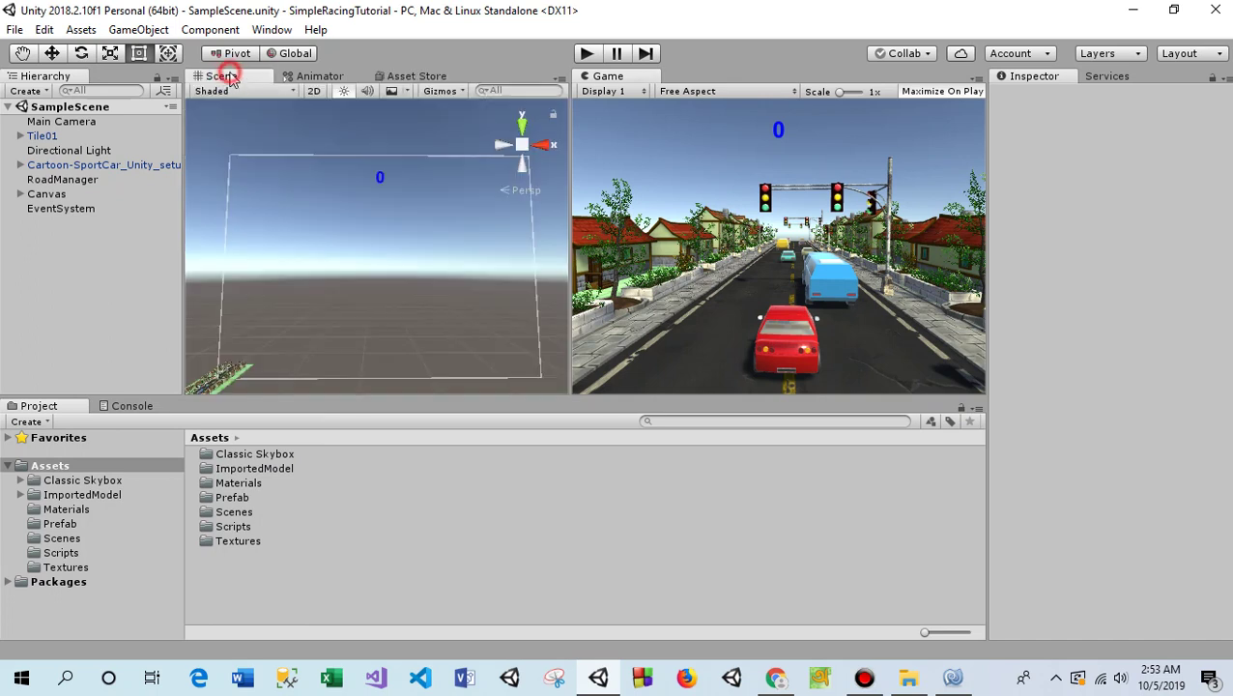
double_click(267, 453)
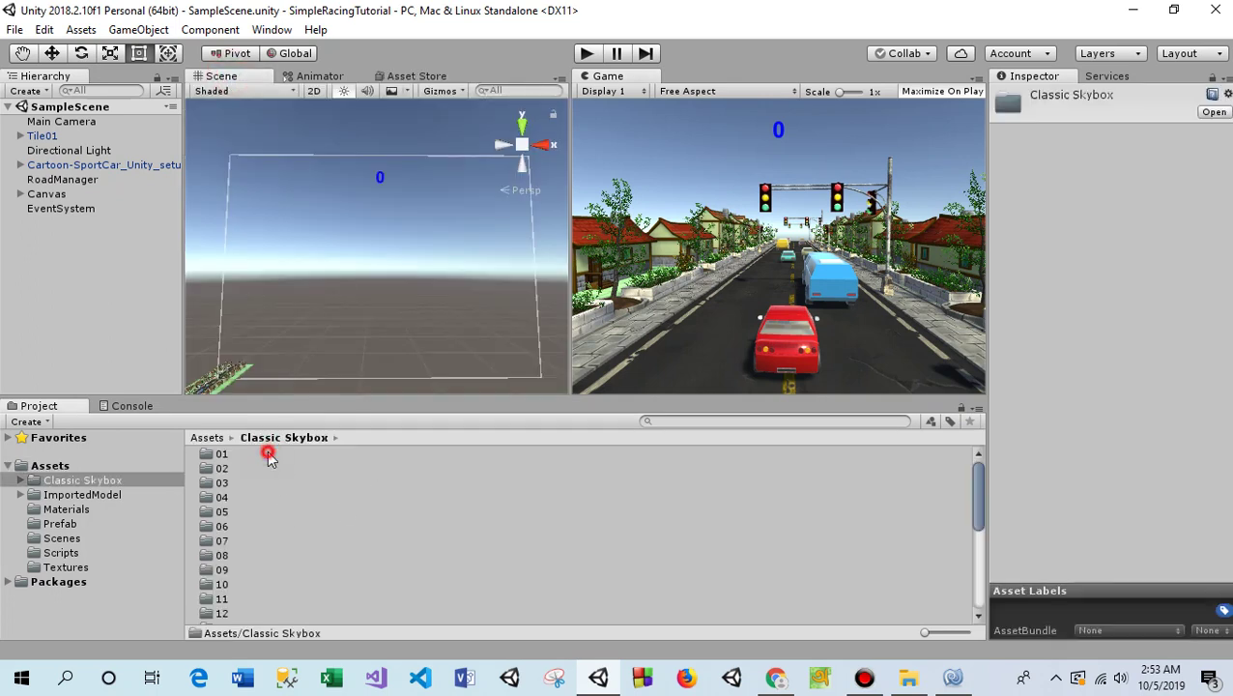
scroll(337, 559, down, 5)
scroll(338, 559, up, 3)
scroll(337, 559, up, 2)
click(207, 436)
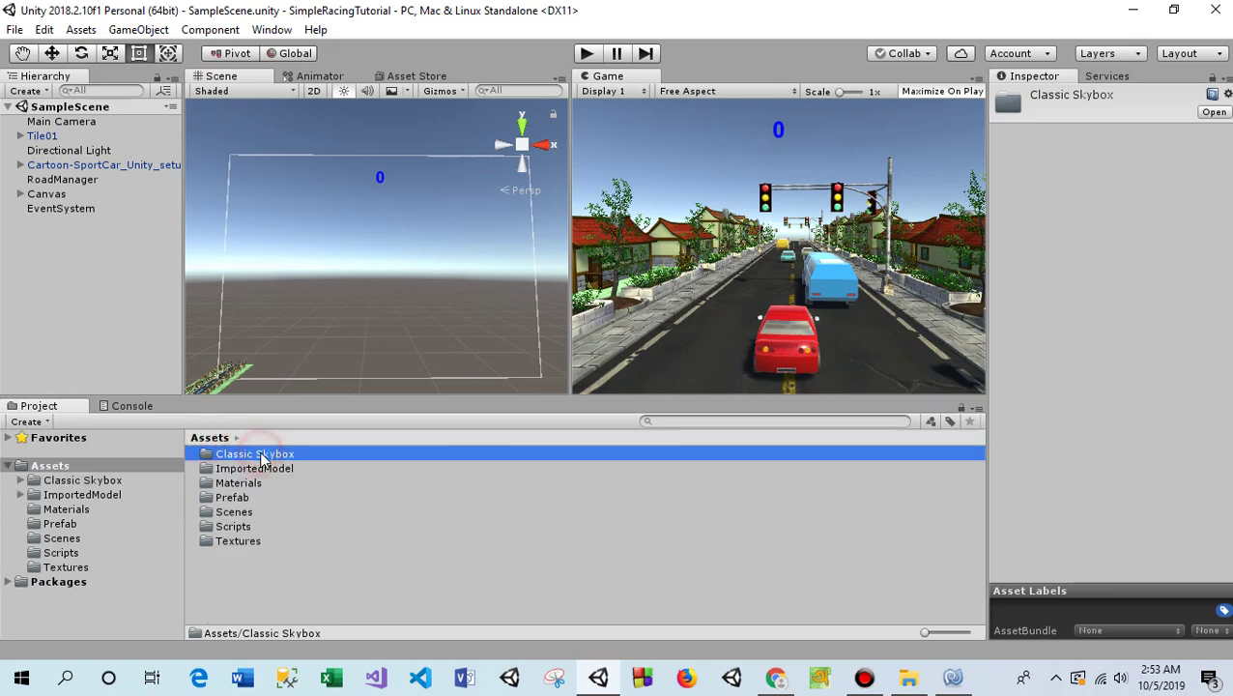
Drag the Classic Skybox folder into the ImportedModel folder
drag(263, 458, 255, 467)
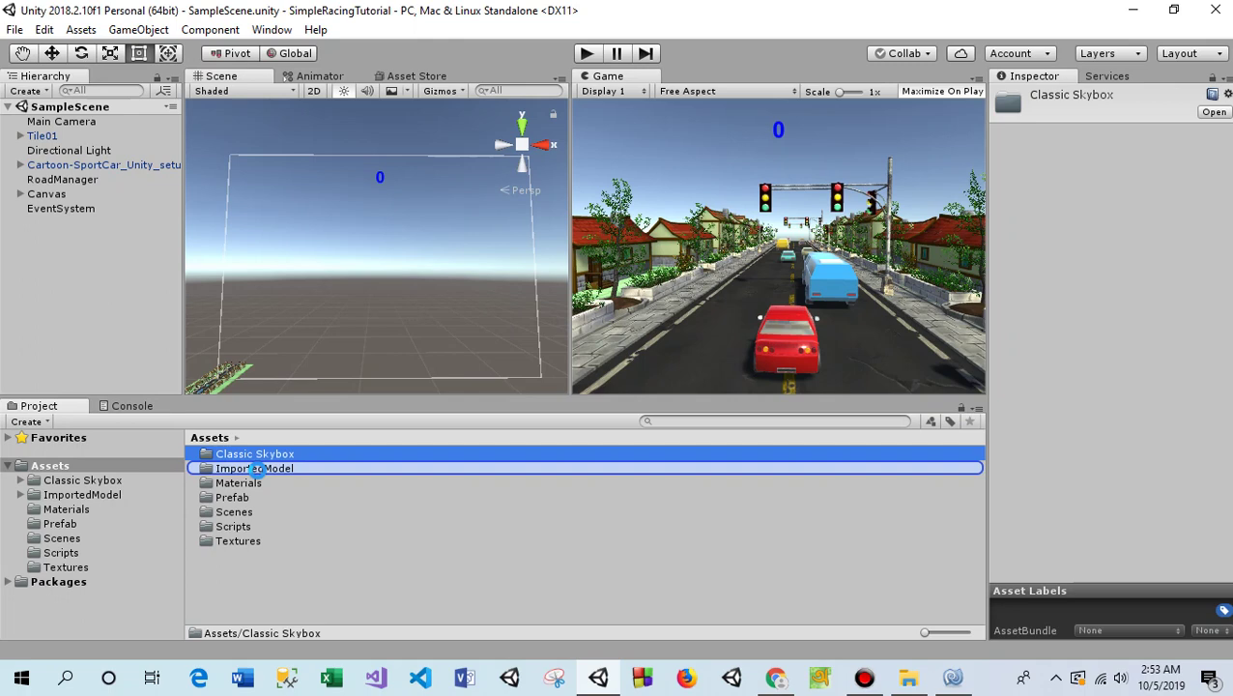
drag(255, 467, 261, 464)
drag(260, 465, 207, 442)
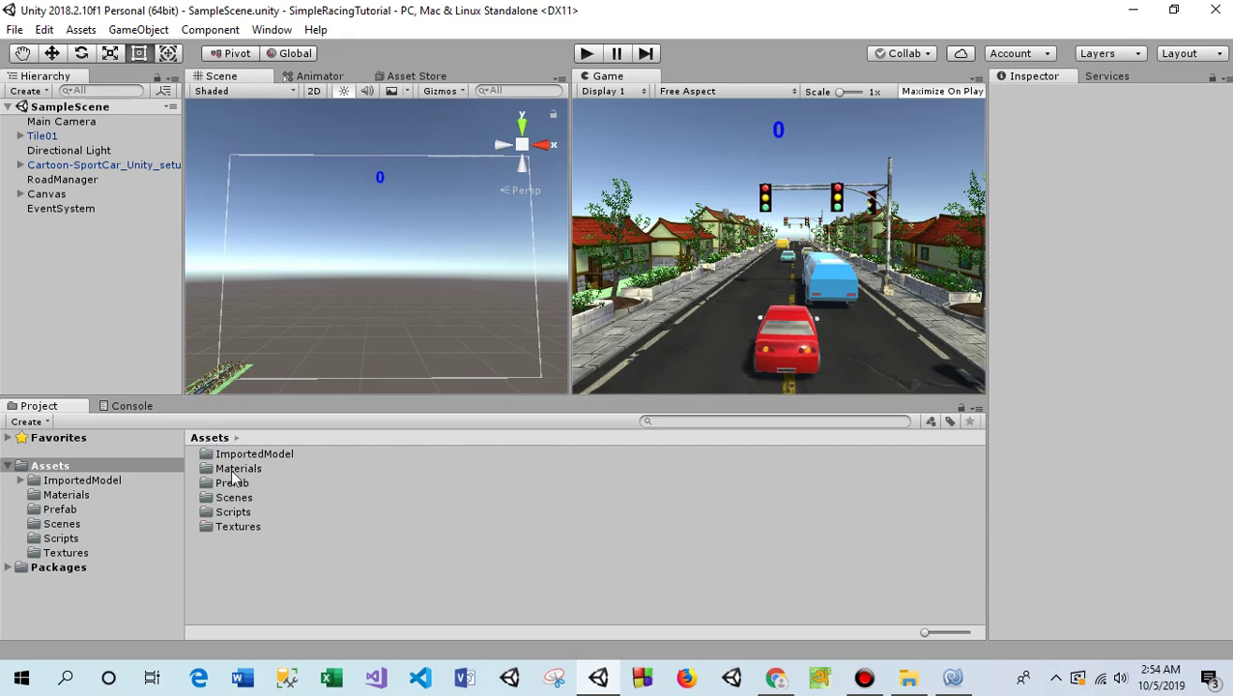
Open ImportedModel > Classic Skybox, select sky04 and enlarge its preview
double_click(249, 454)
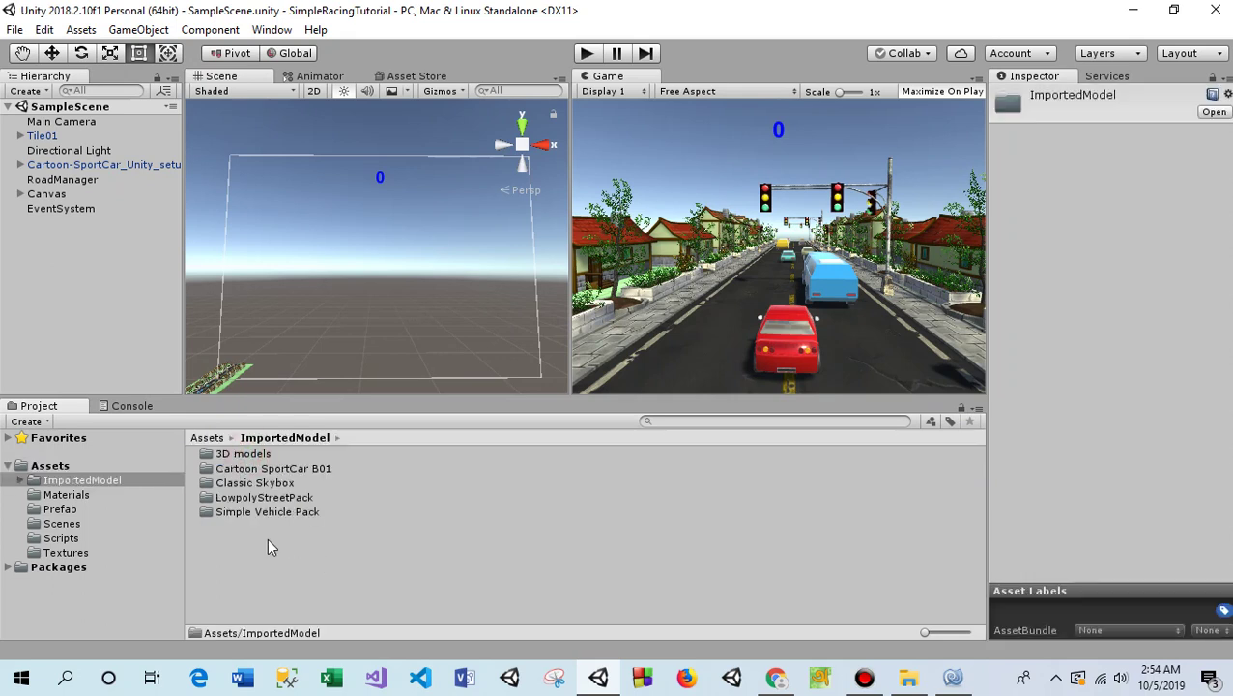
double_click(253, 482)
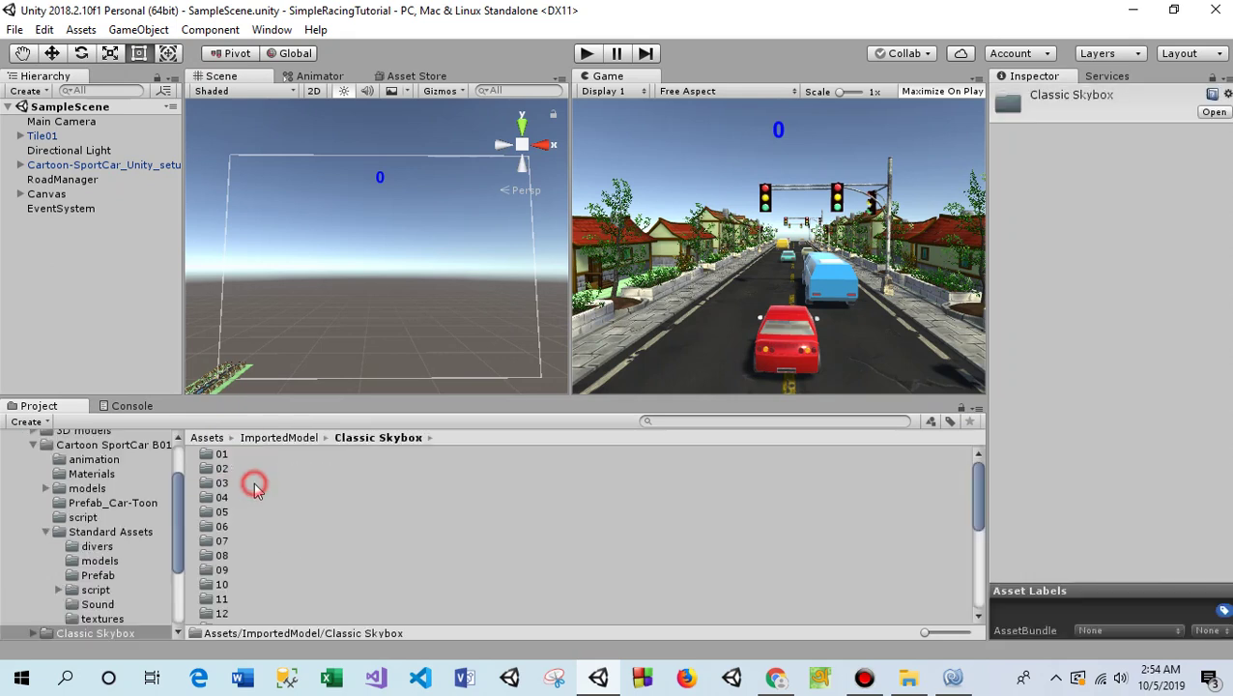
scroll(281, 552, down, 2)
scroll(279, 545, down, 3)
scroll(251, 536, up, 2)
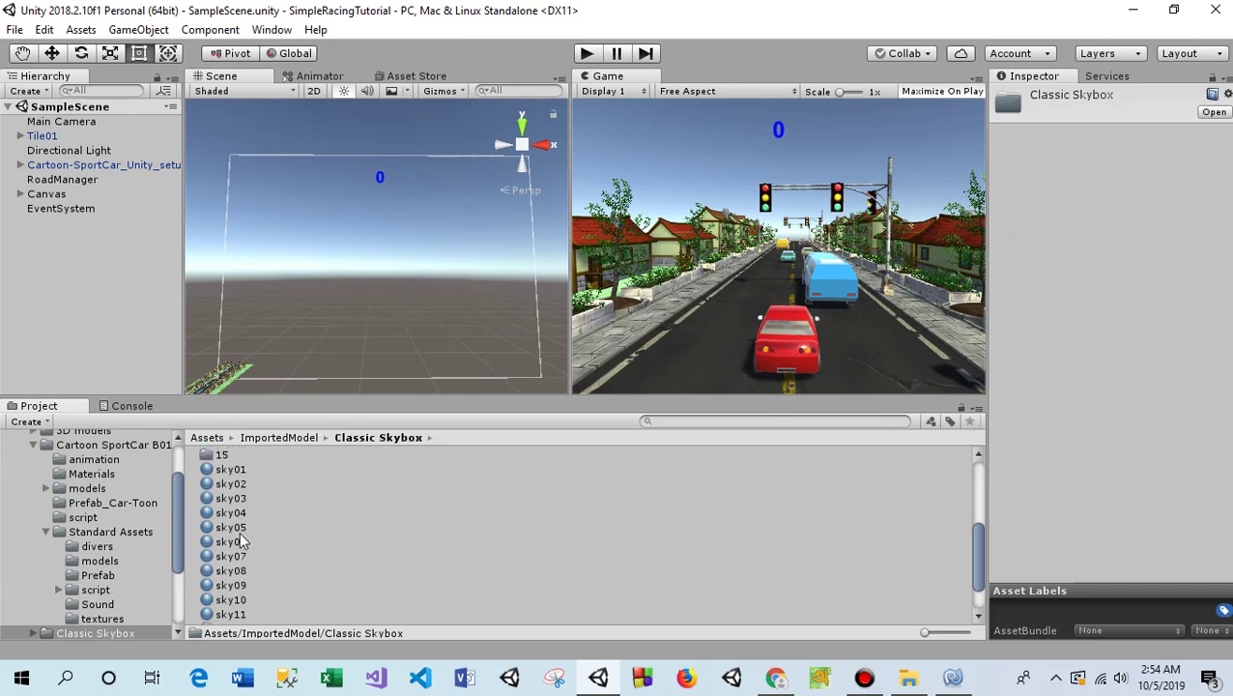
click(228, 510)
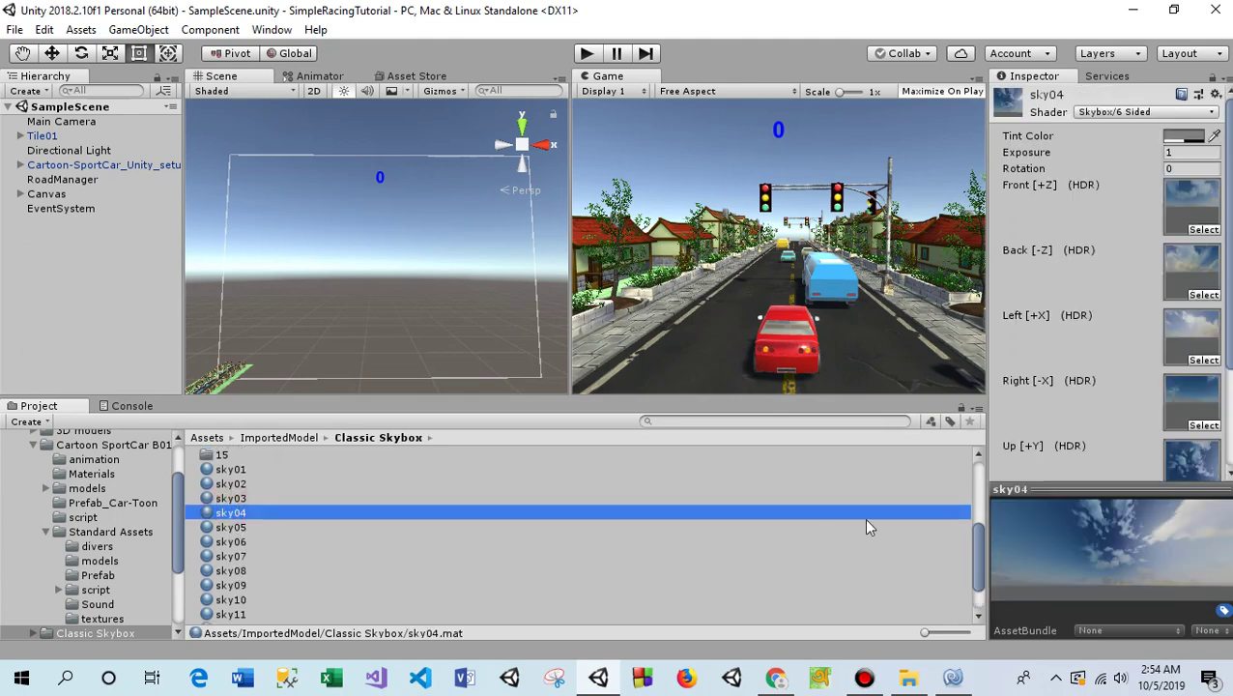
drag(1068, 488, 1078, 316)
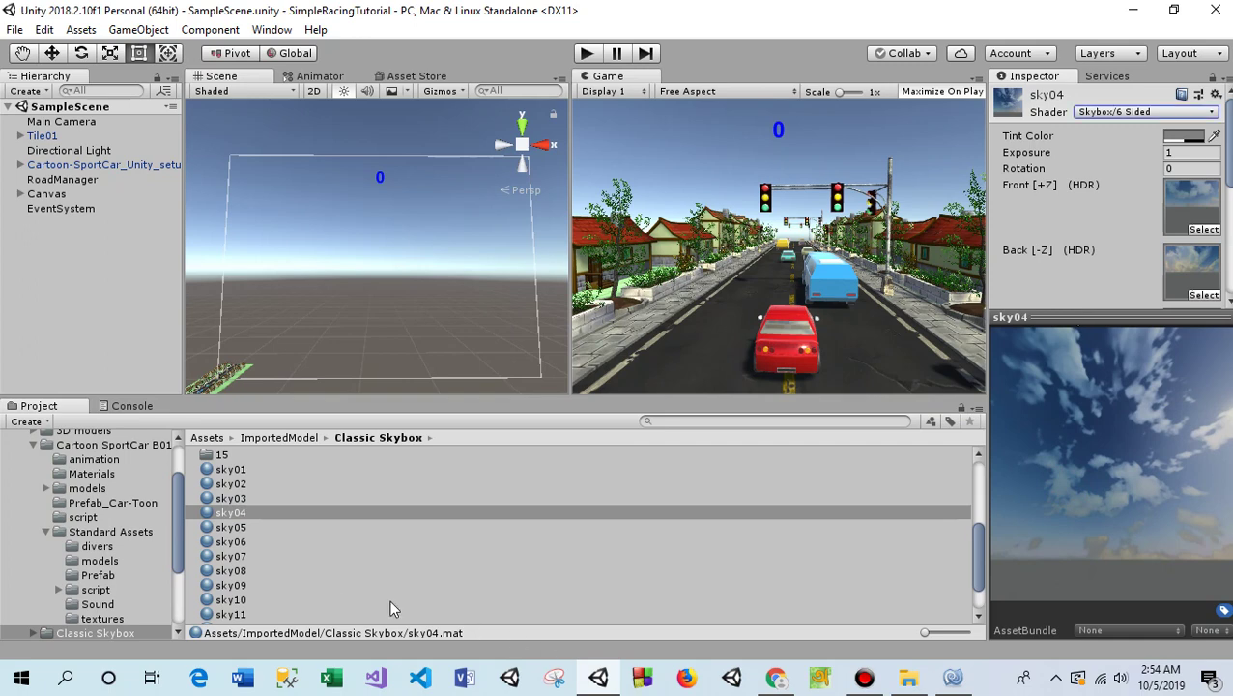
Step through the sky materials to sky10 and reveal its Left, Right and Up face textures
click(335, 514)
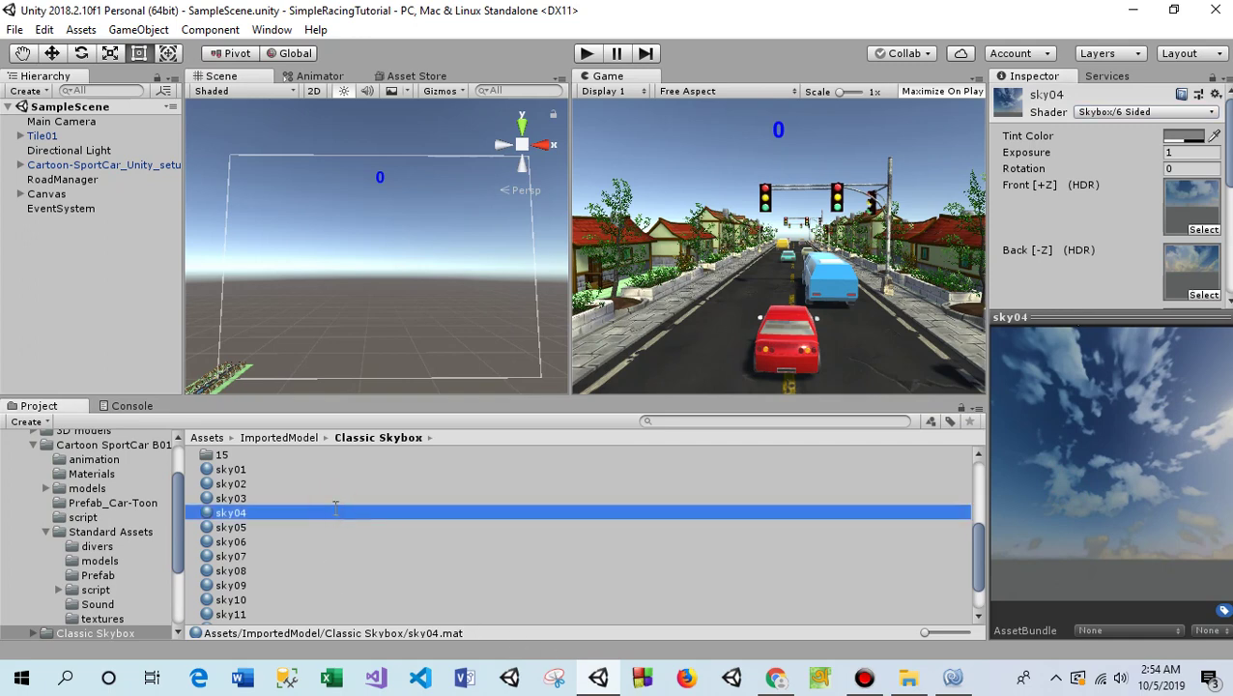
scroll(337, 531, up, 1)
click(339, 529)
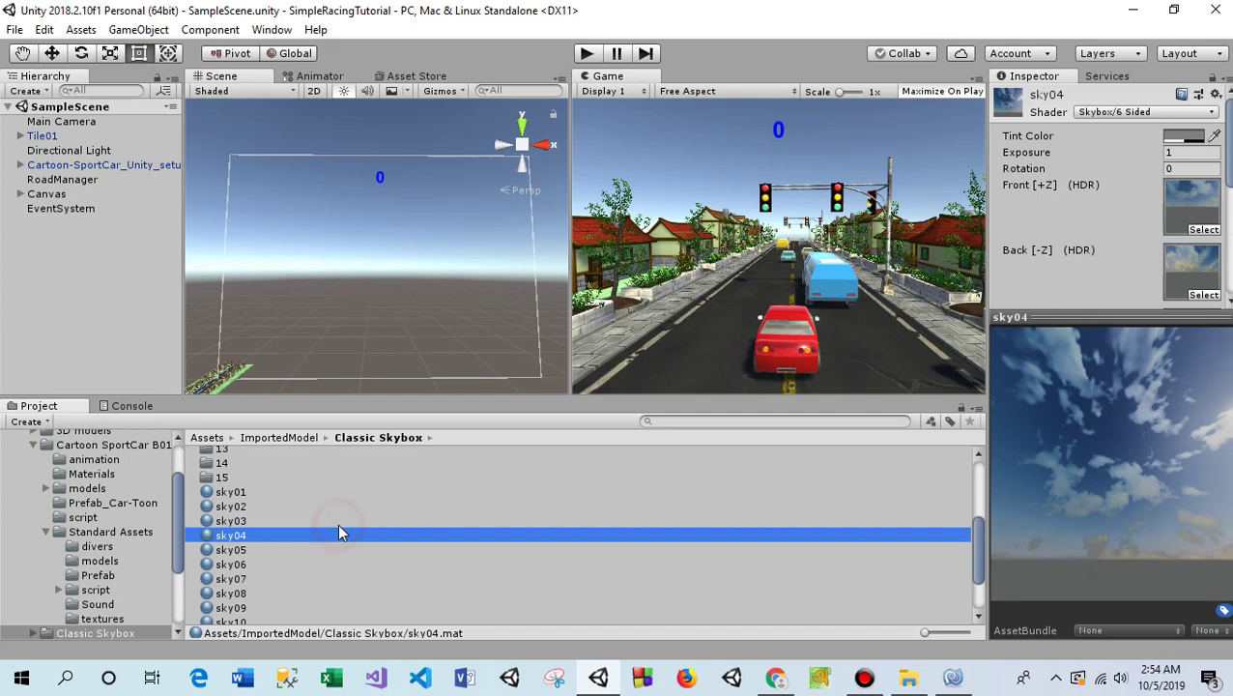
key(Down)
key(Down)
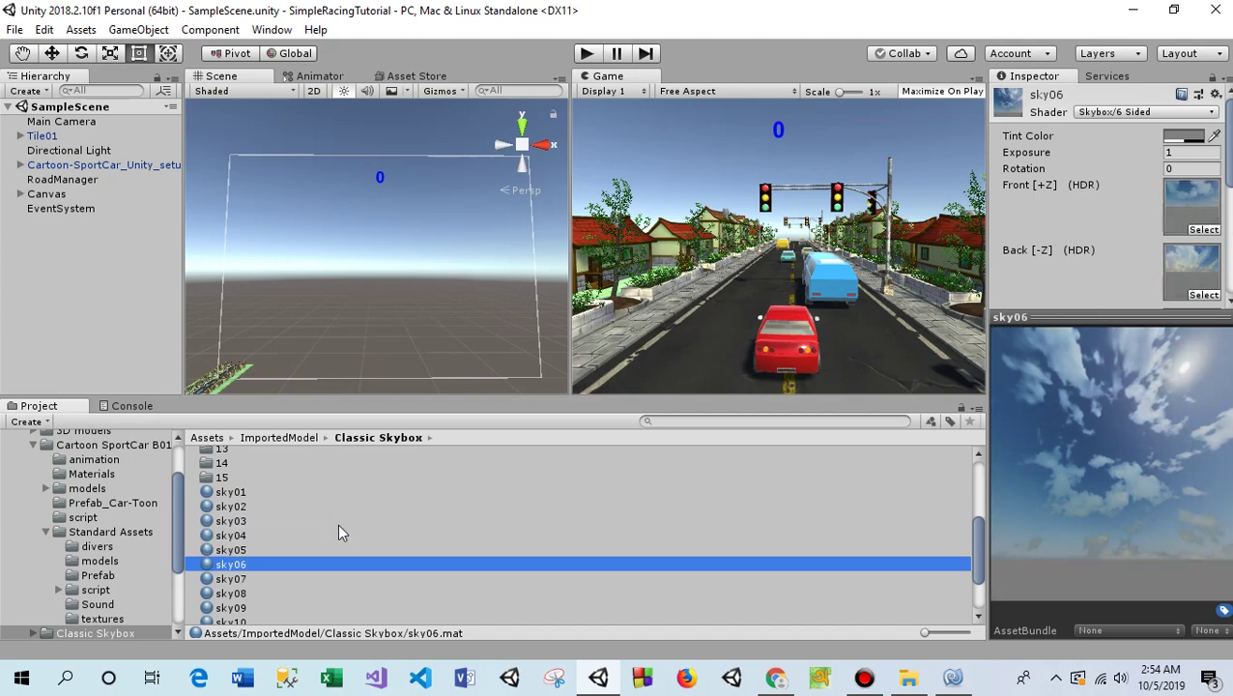
key(Down)
key(Down)
key(Down)
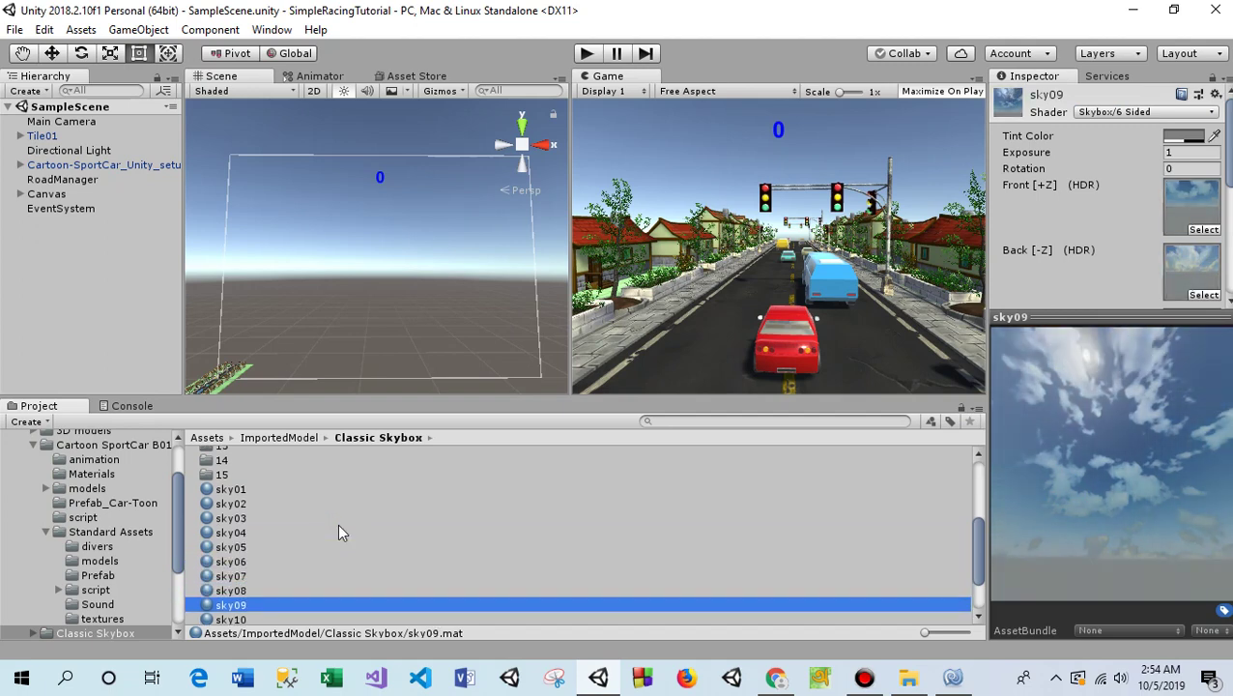
key(Down)
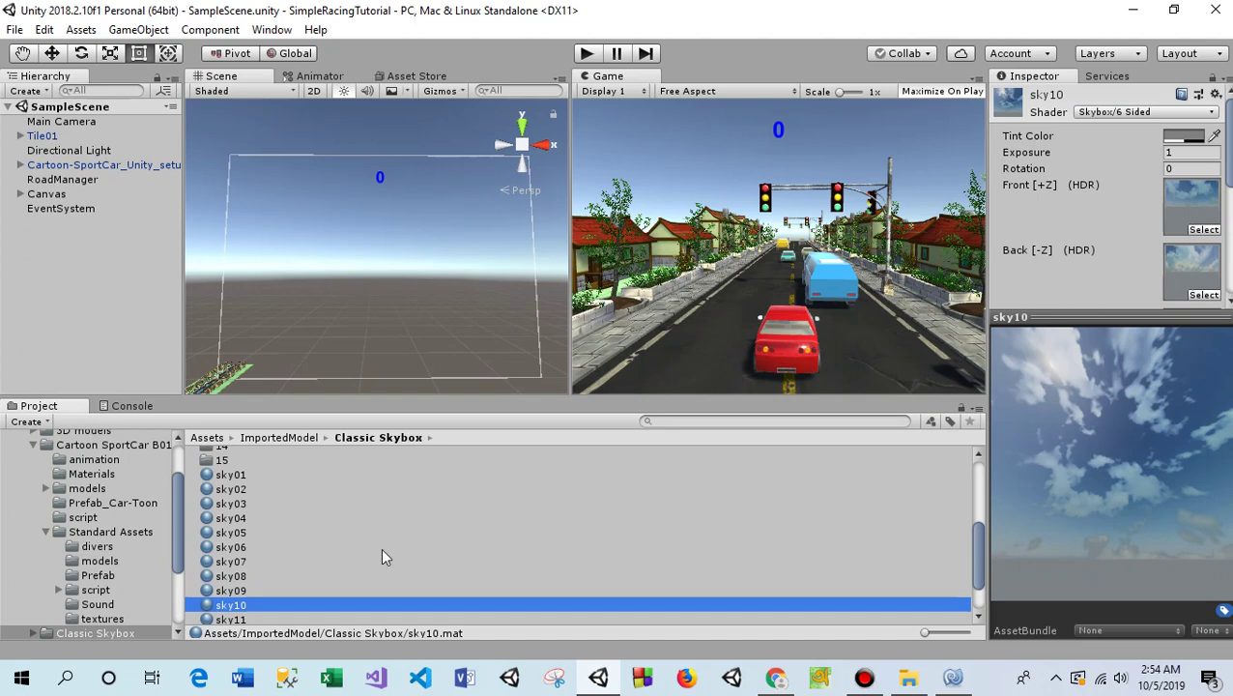
drag(1074, 319, 1074, 473)
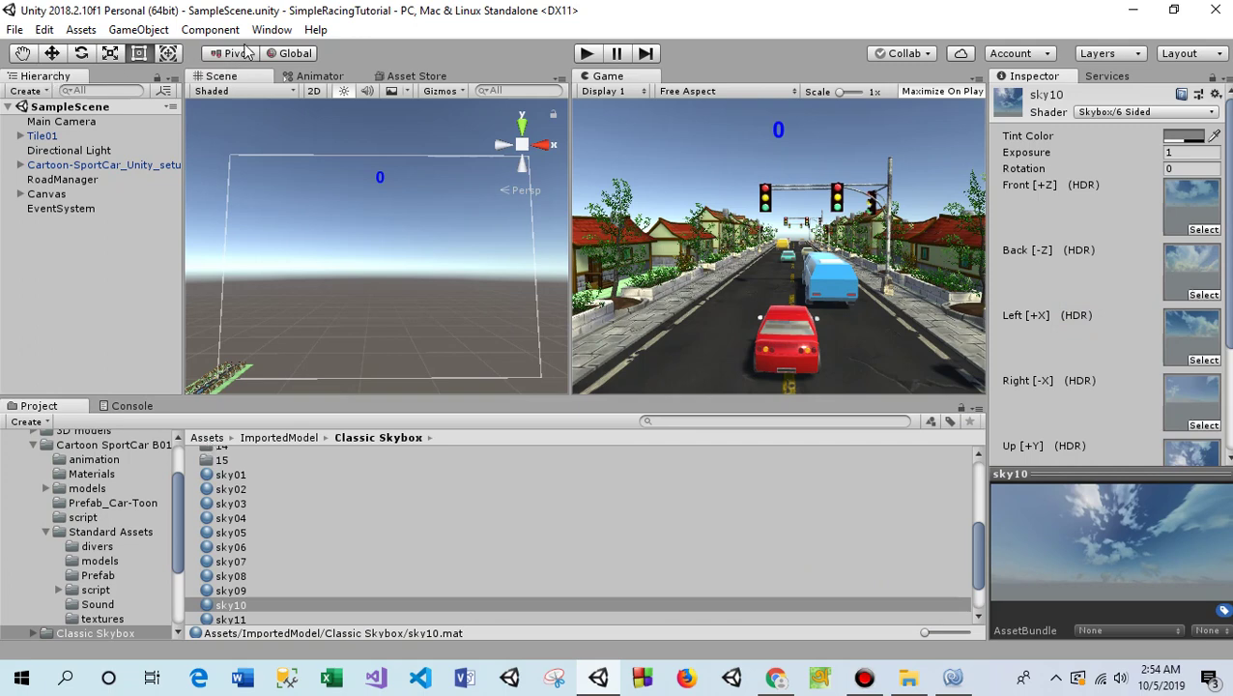
Add a Rendering > Skybox component to Cartoon-SportCar and assign sky10 as its Custom Skybox
click(49, 240)
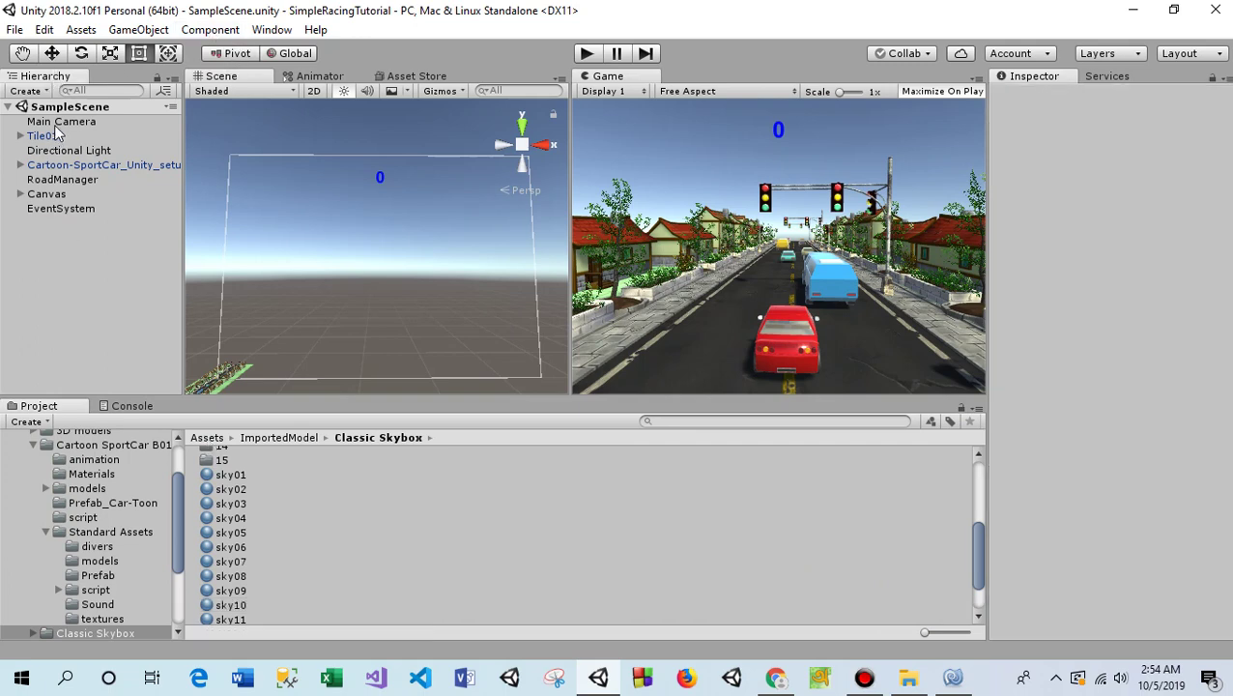
click(75, 164)
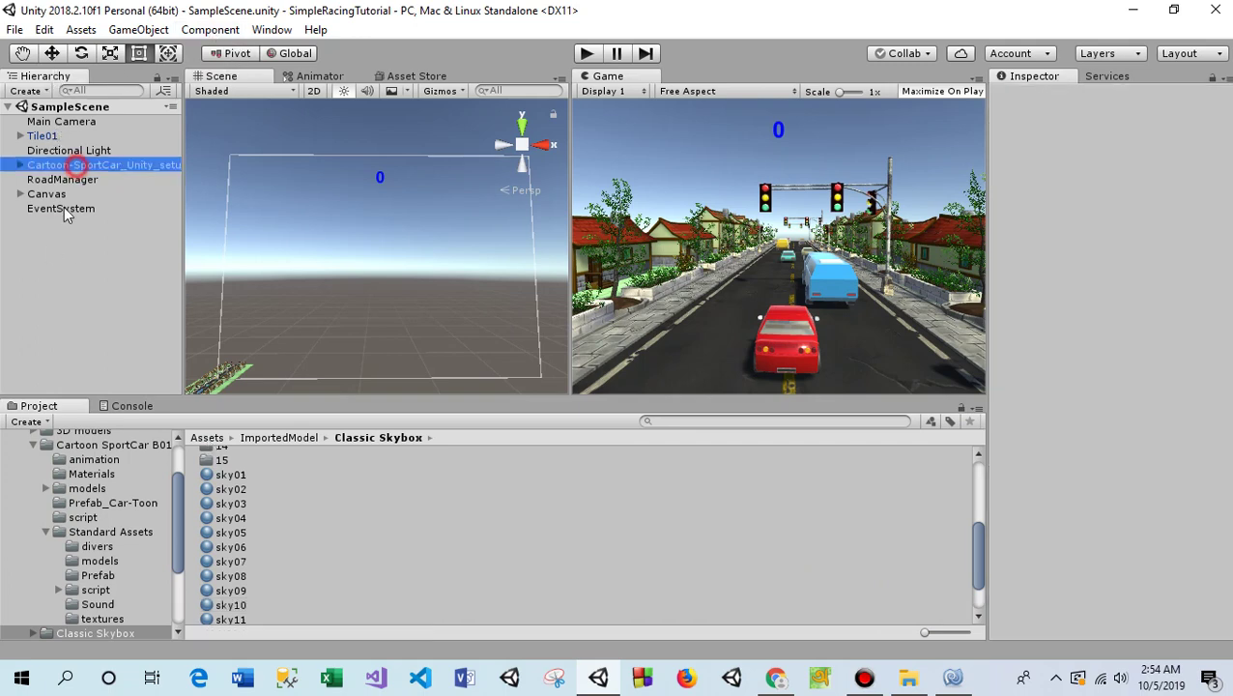
click(212, 30)
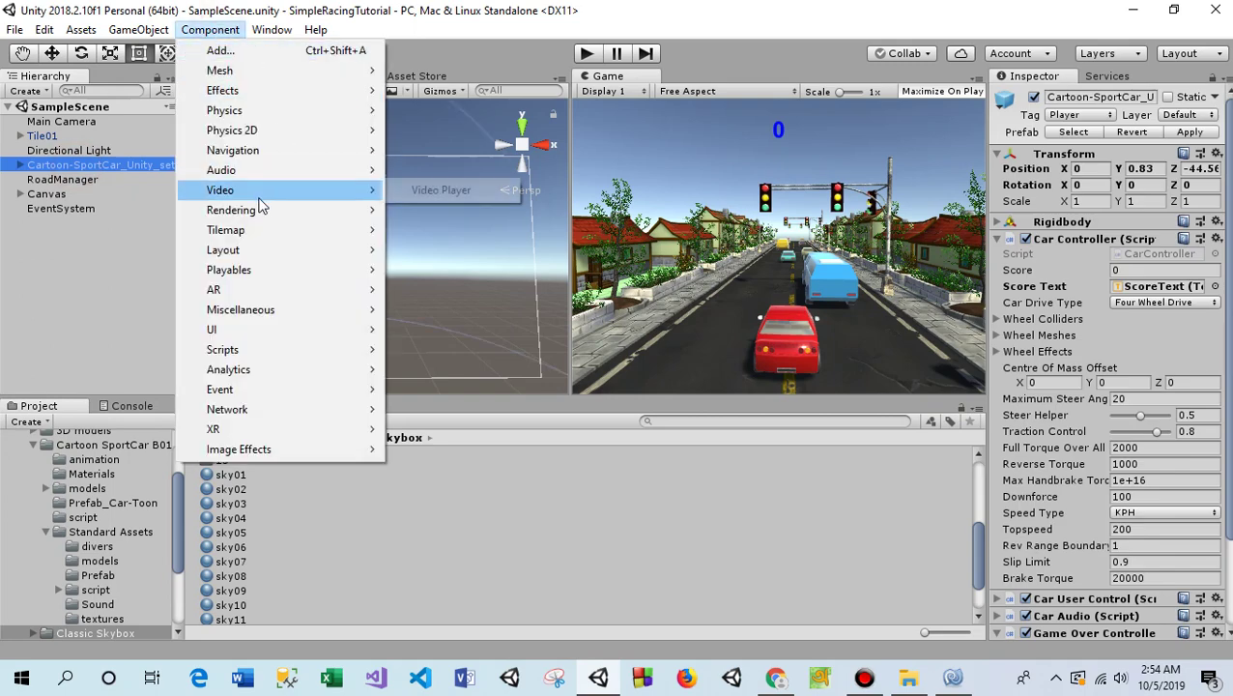
mouse_move(242, 215)
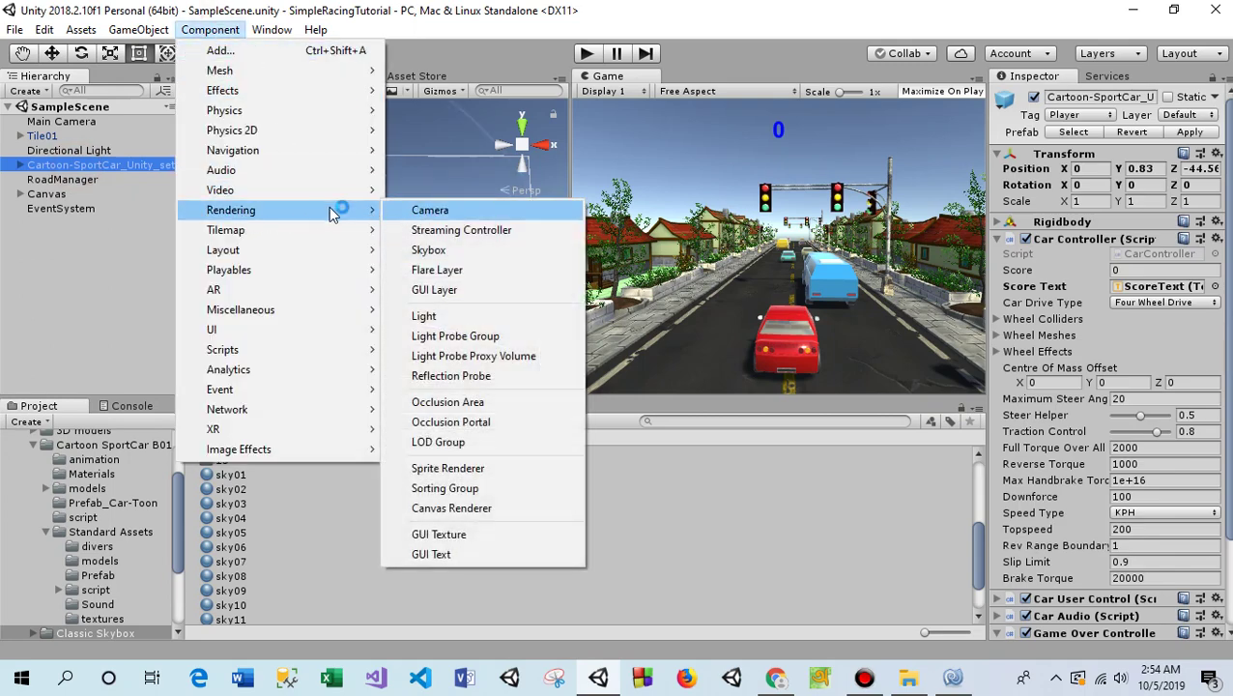
click(429, 249)
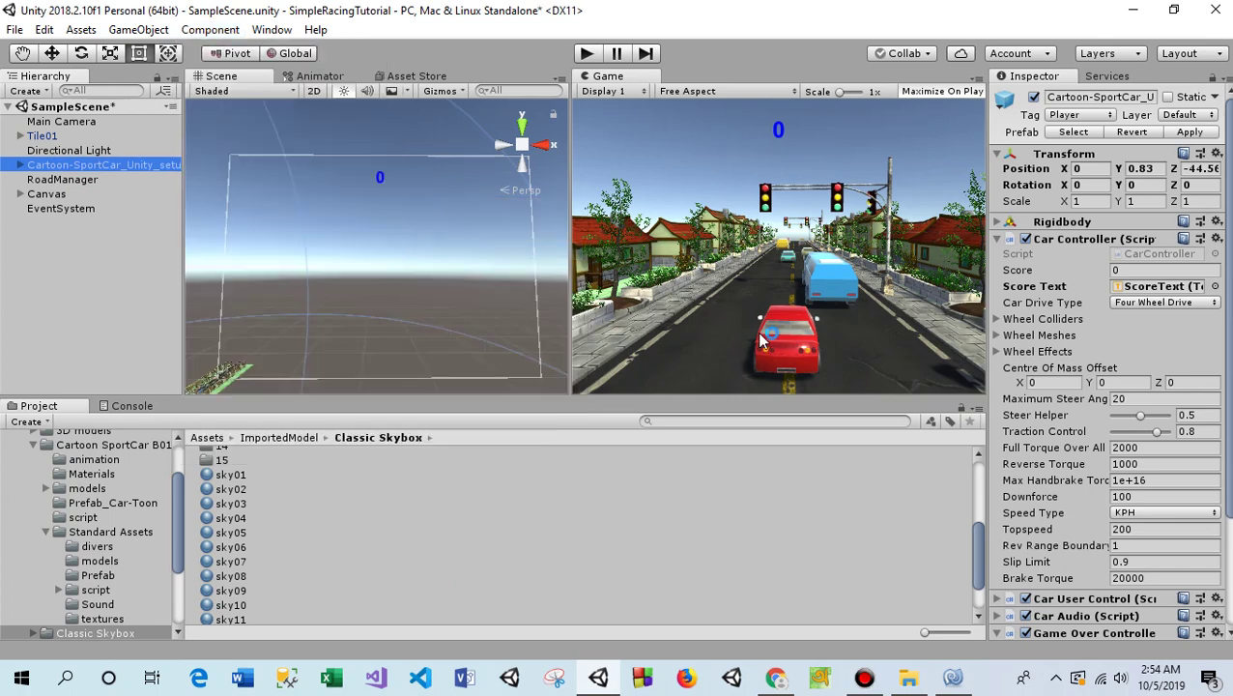
click(996, 239)
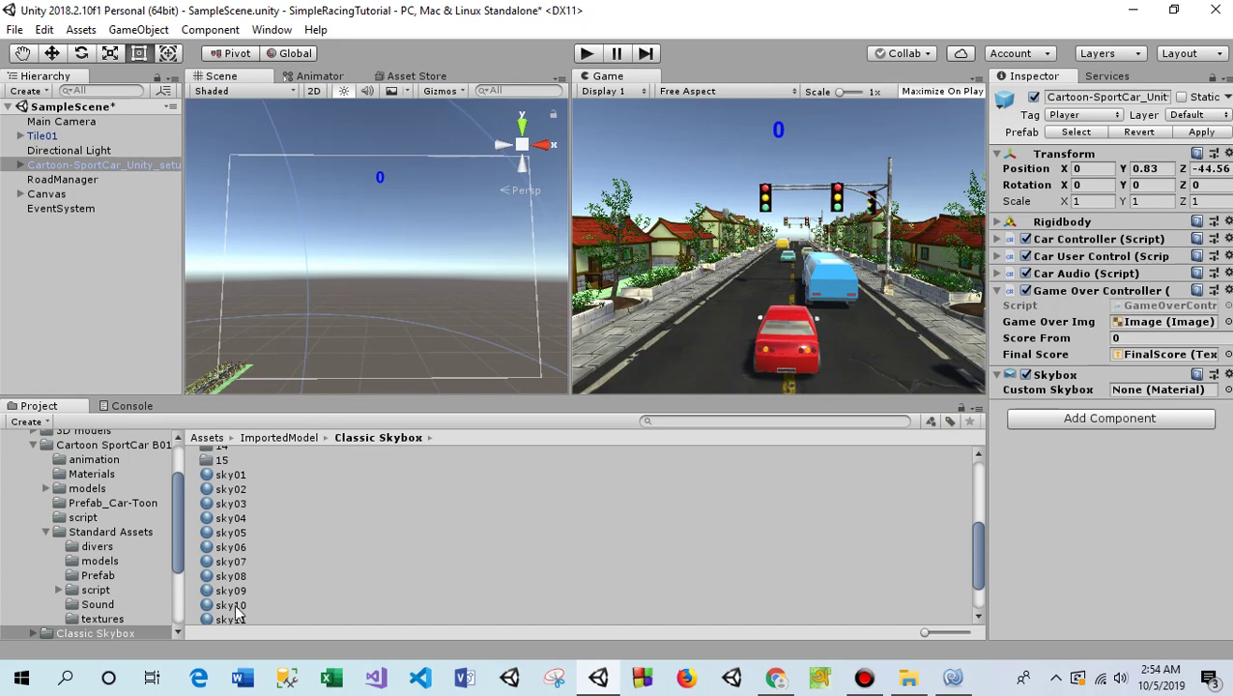
mouse_move(236, 606)
mouse_down()
mouse_move(1129, 417)
mouse_move(1152, 399)
mouse_up()
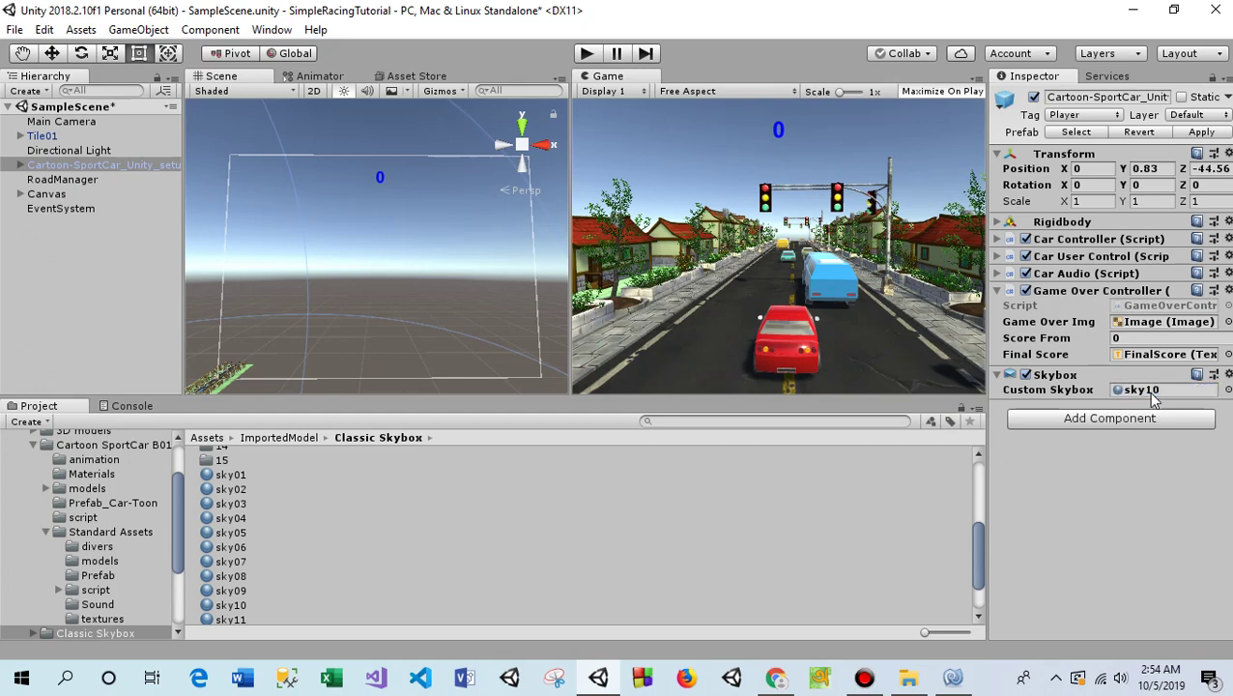
click(570, 533)
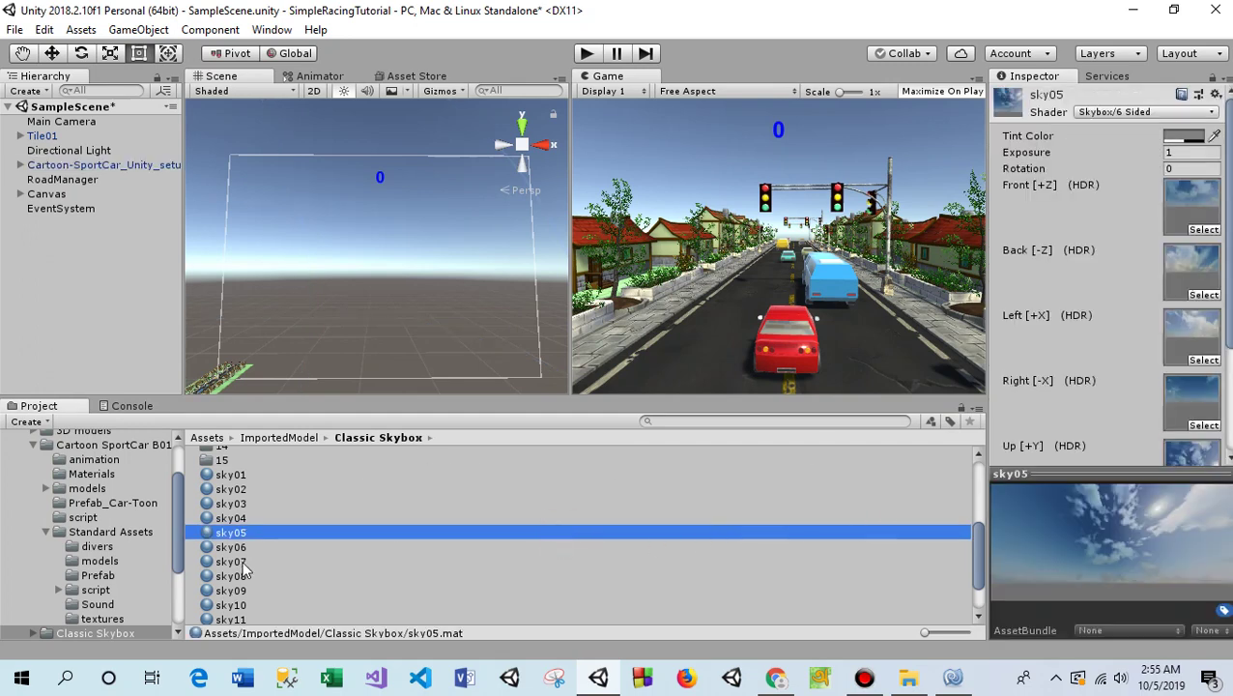
Remove the Skybox component from the Cartoon-SportCar object
key(ctrl+z)
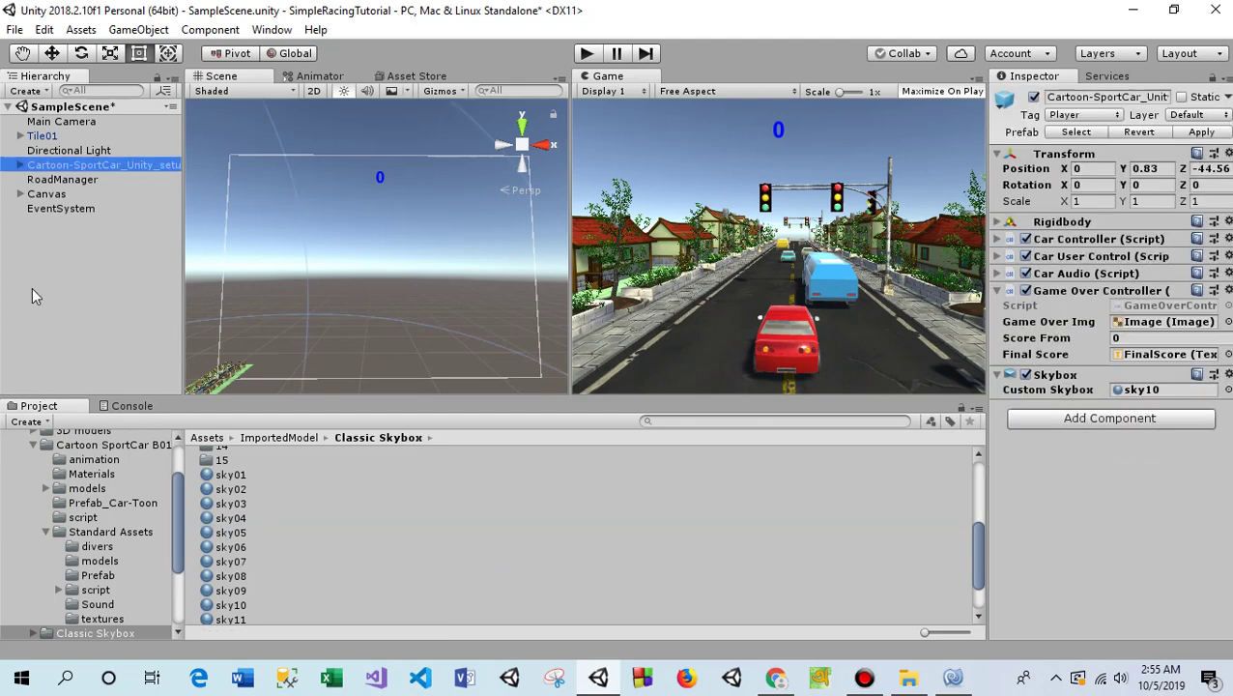
click(33, 288)
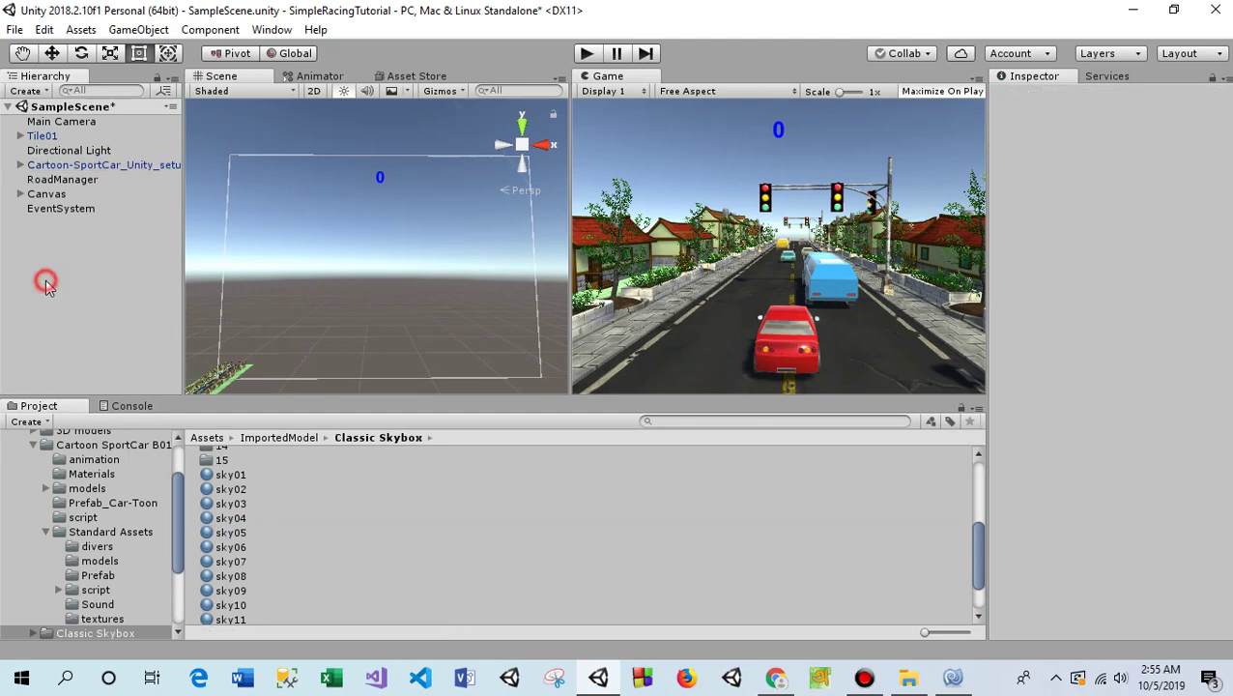
click(58, 165)
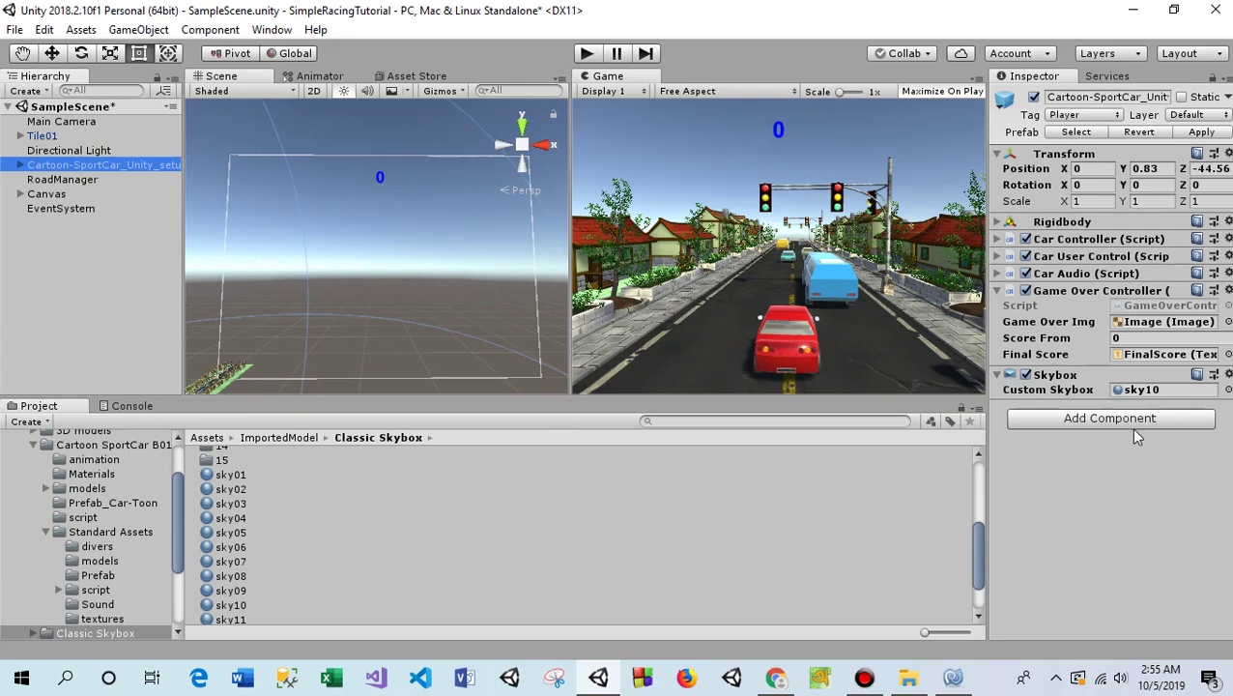
click(1228, 379)
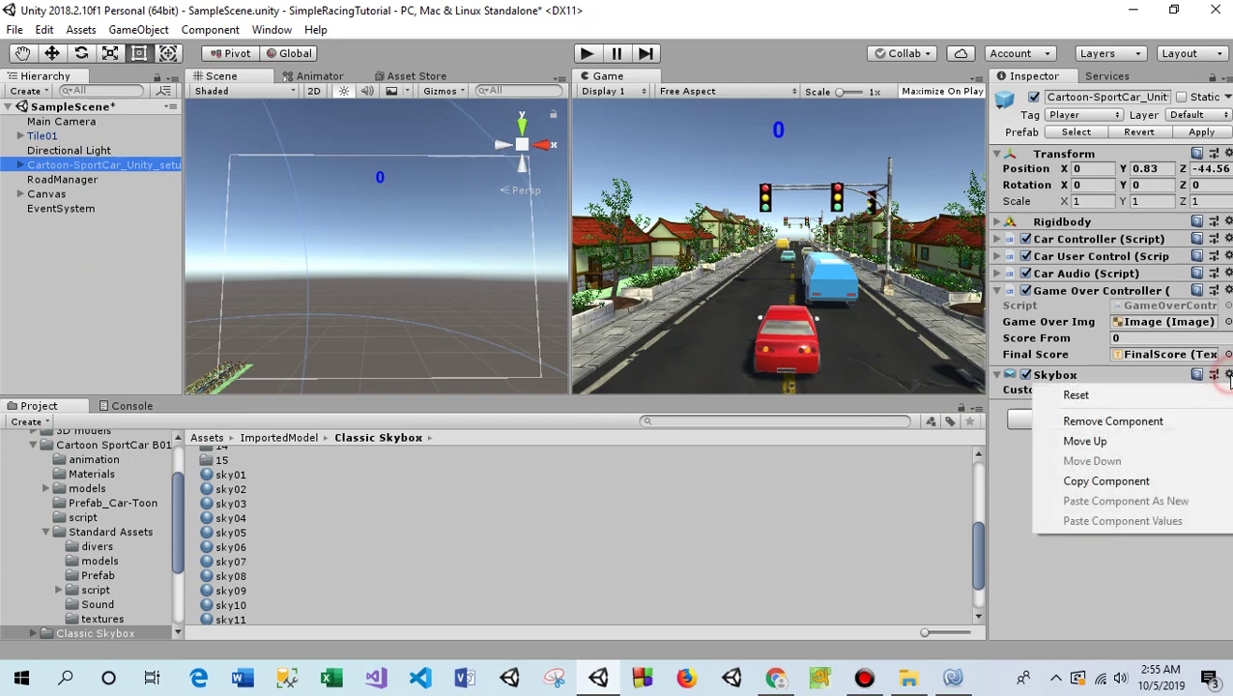
click(1119, 422)
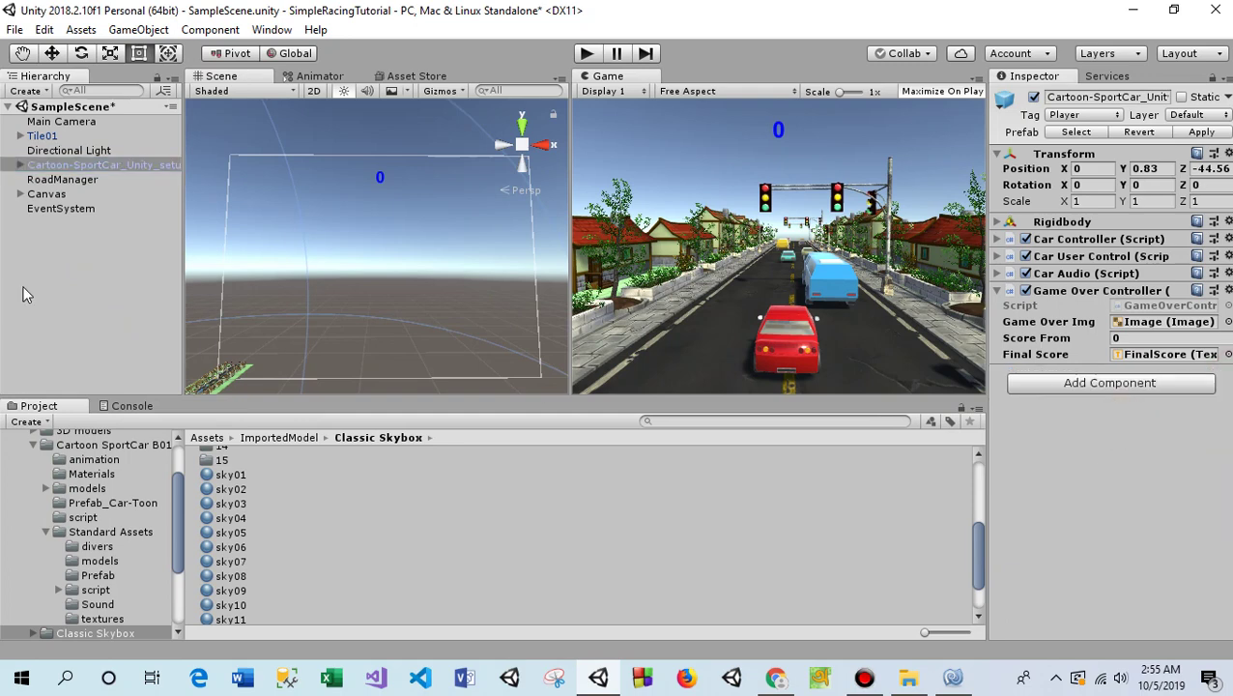
click(101, 261)
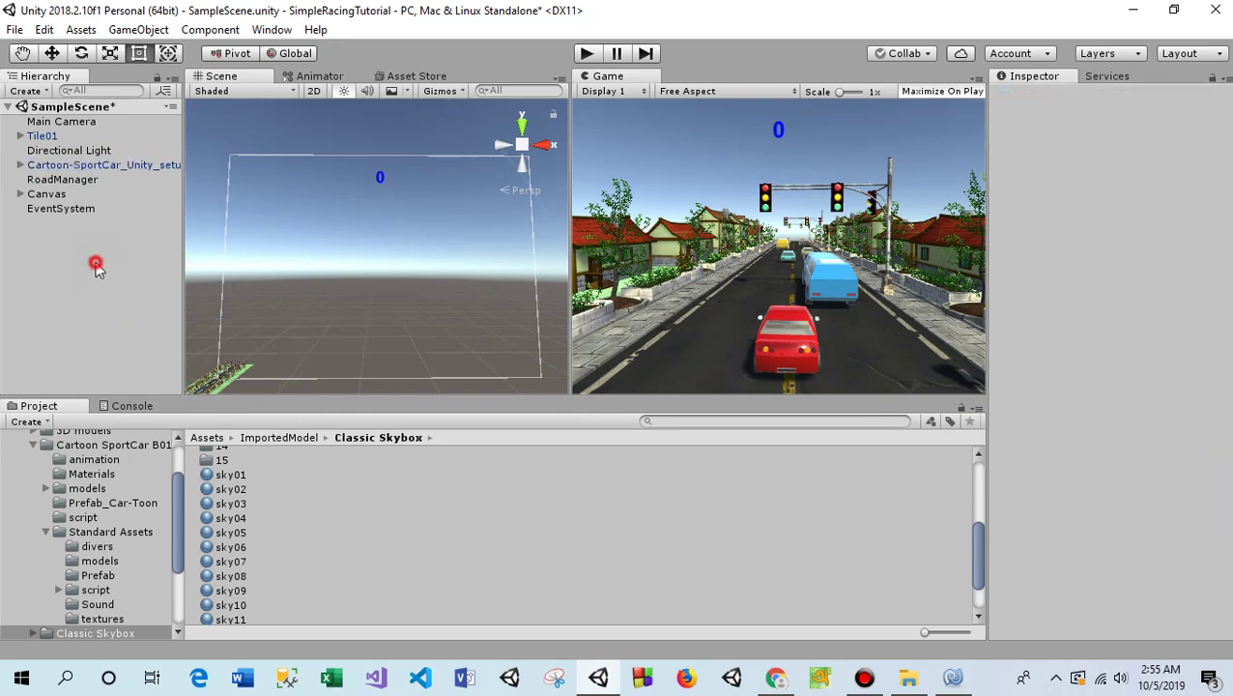
Give Main Camera a Skybox component, remove the Default-Skybox one, and assign sky10
click(61, 124)
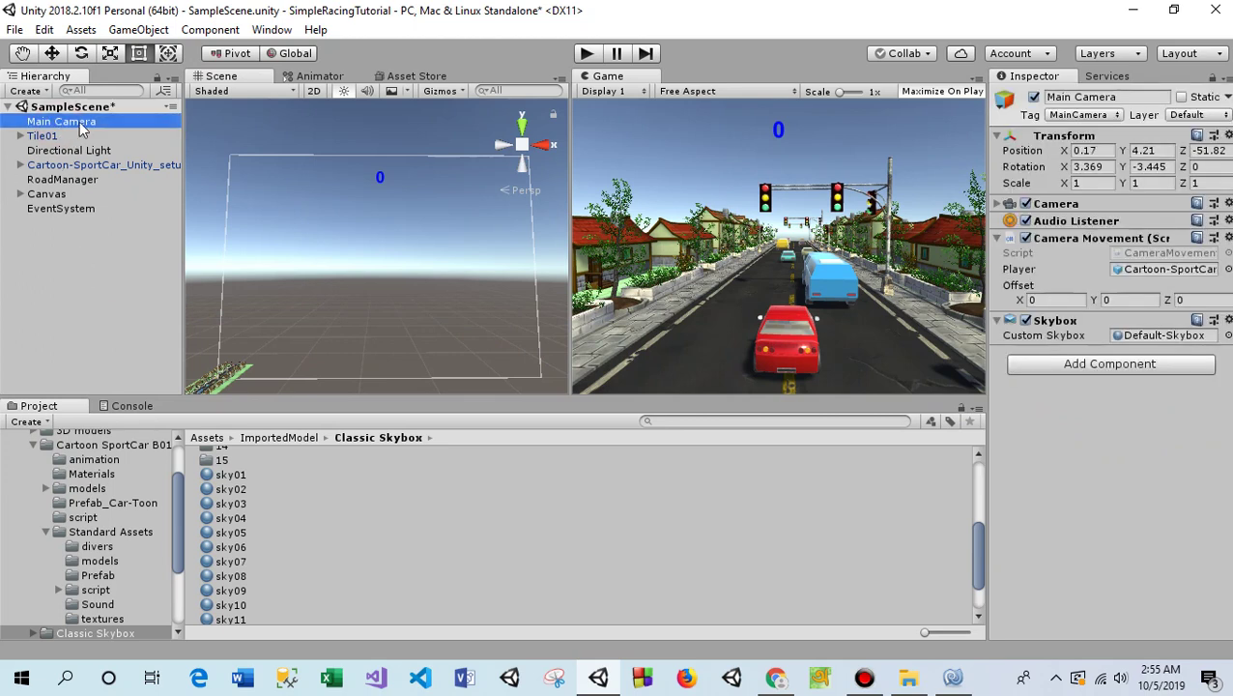
click(216, 35)
mouse_move(266, 209)
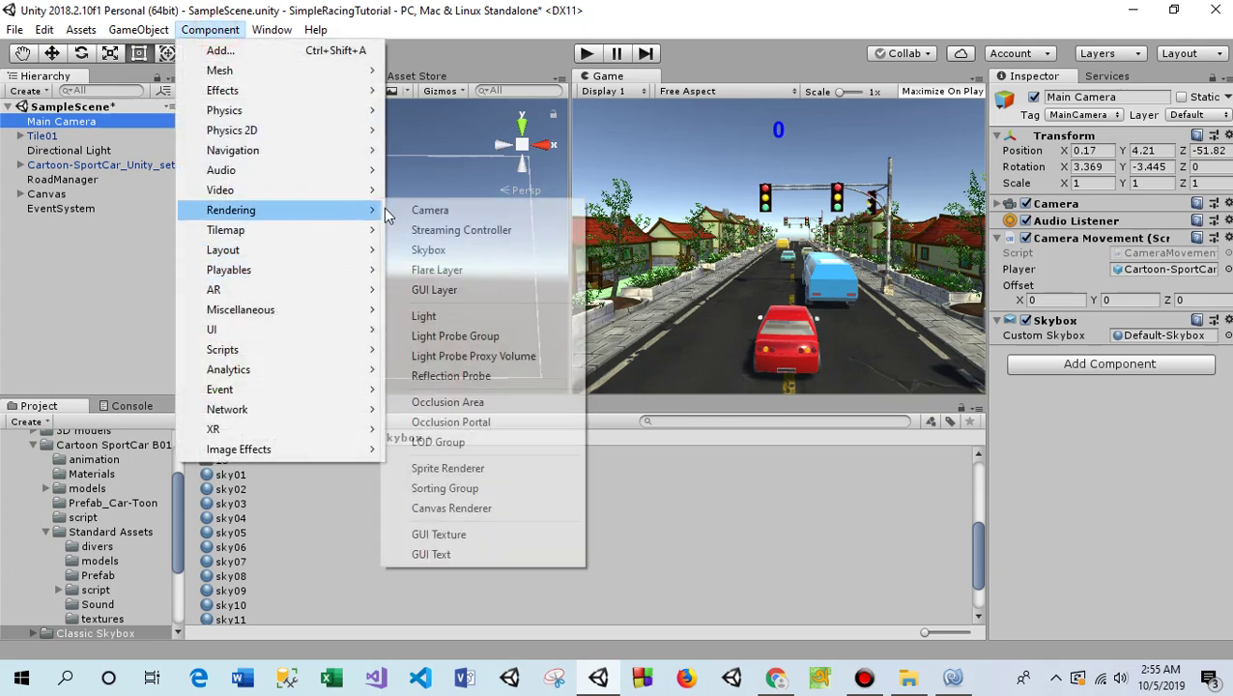
click(447, 245)
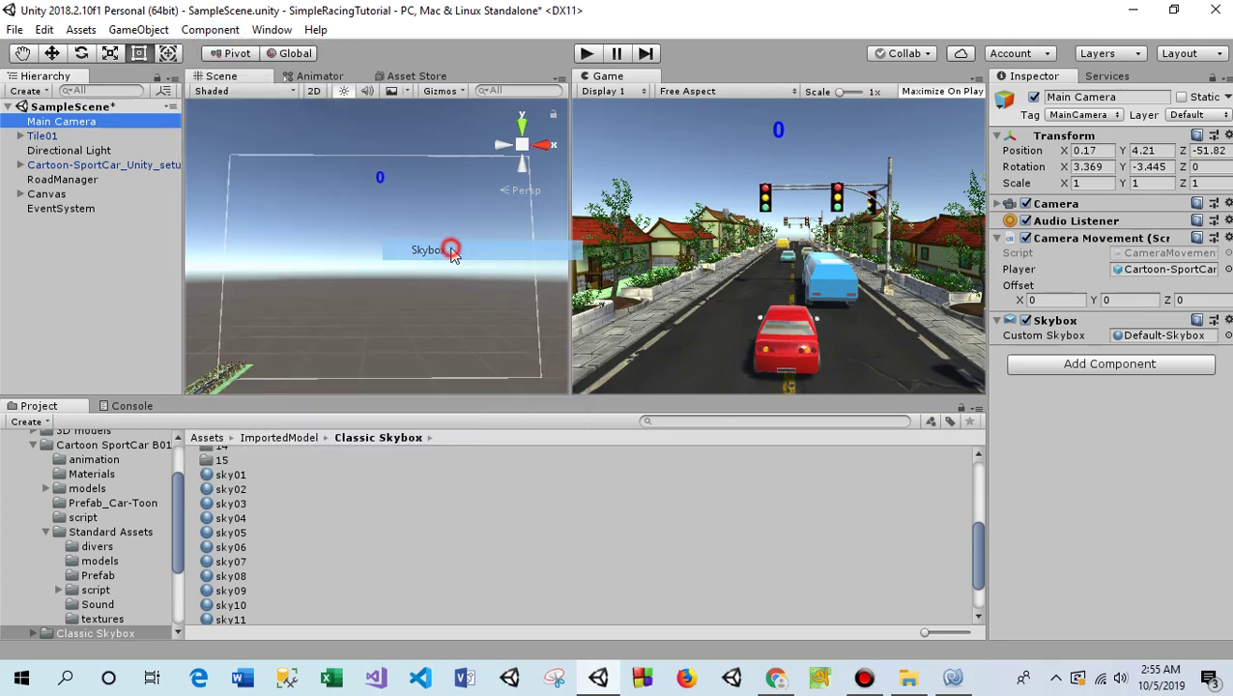
click(1228, 320)
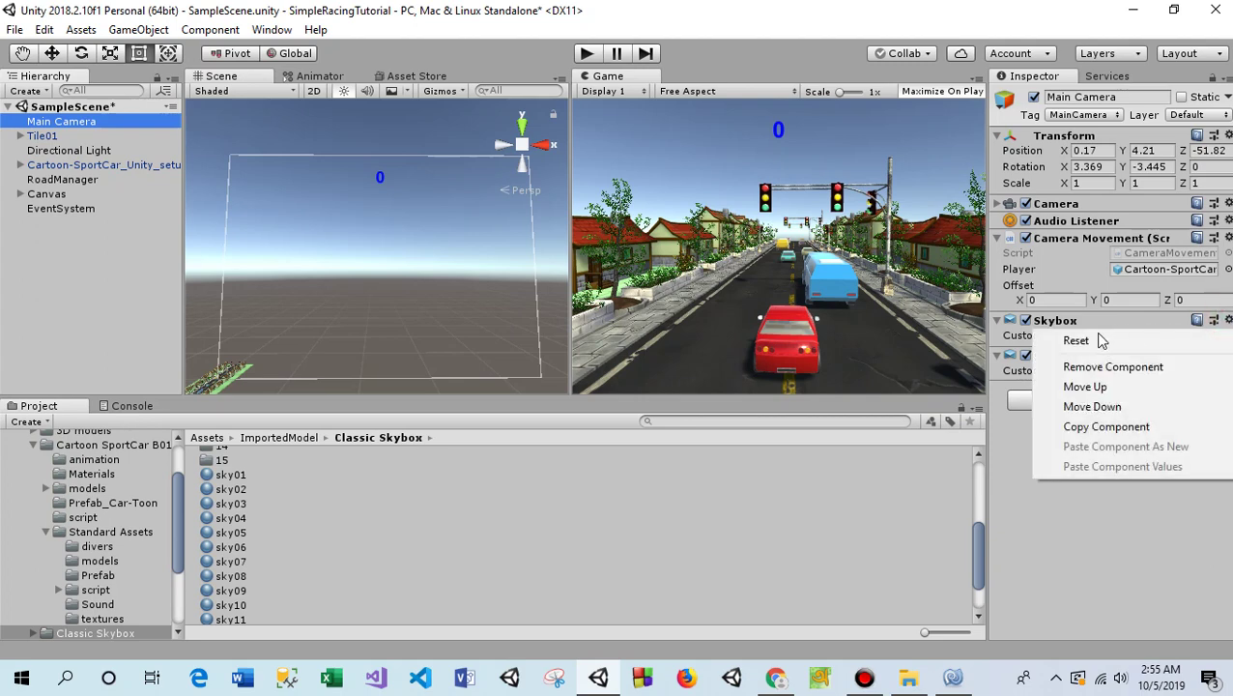
click(1112, 368)
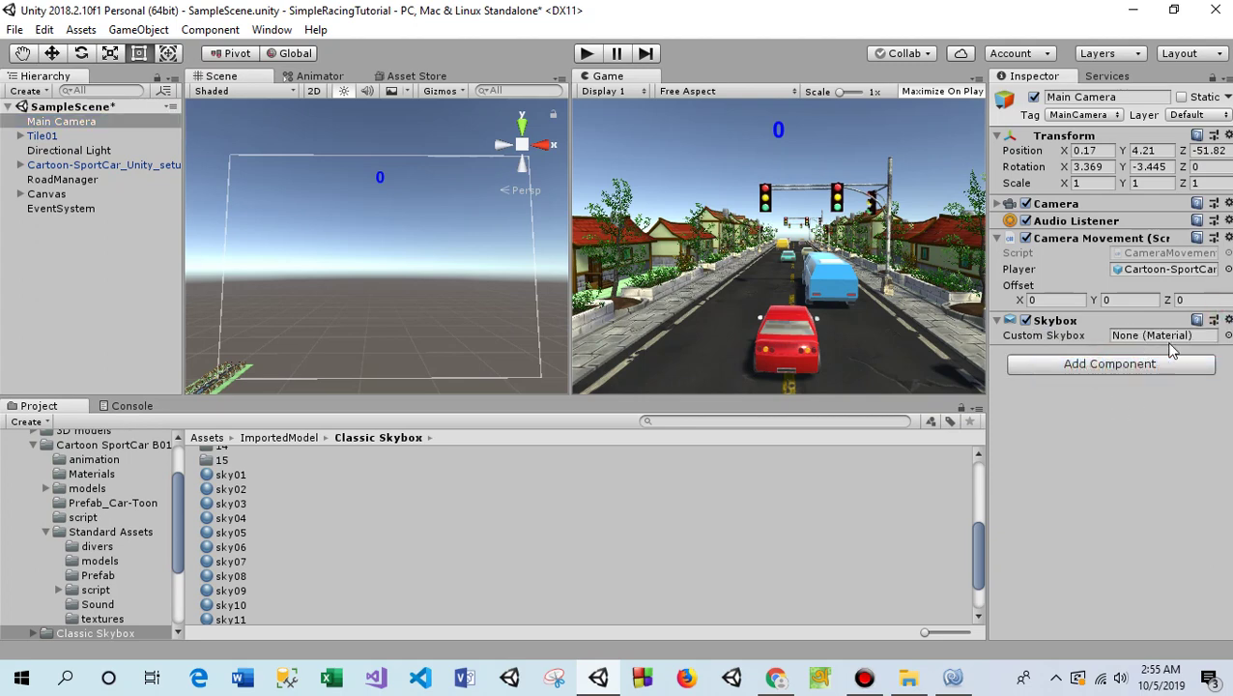
click(247, 605)
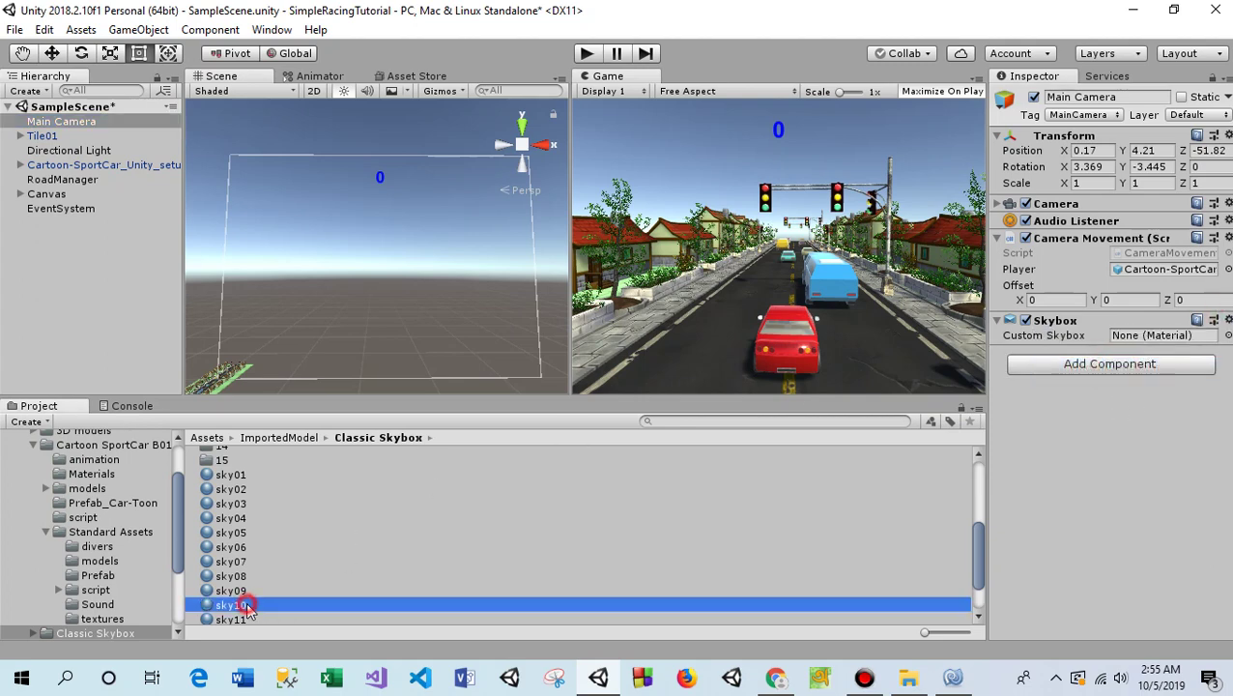
drag(259, 608, 1157, 340)
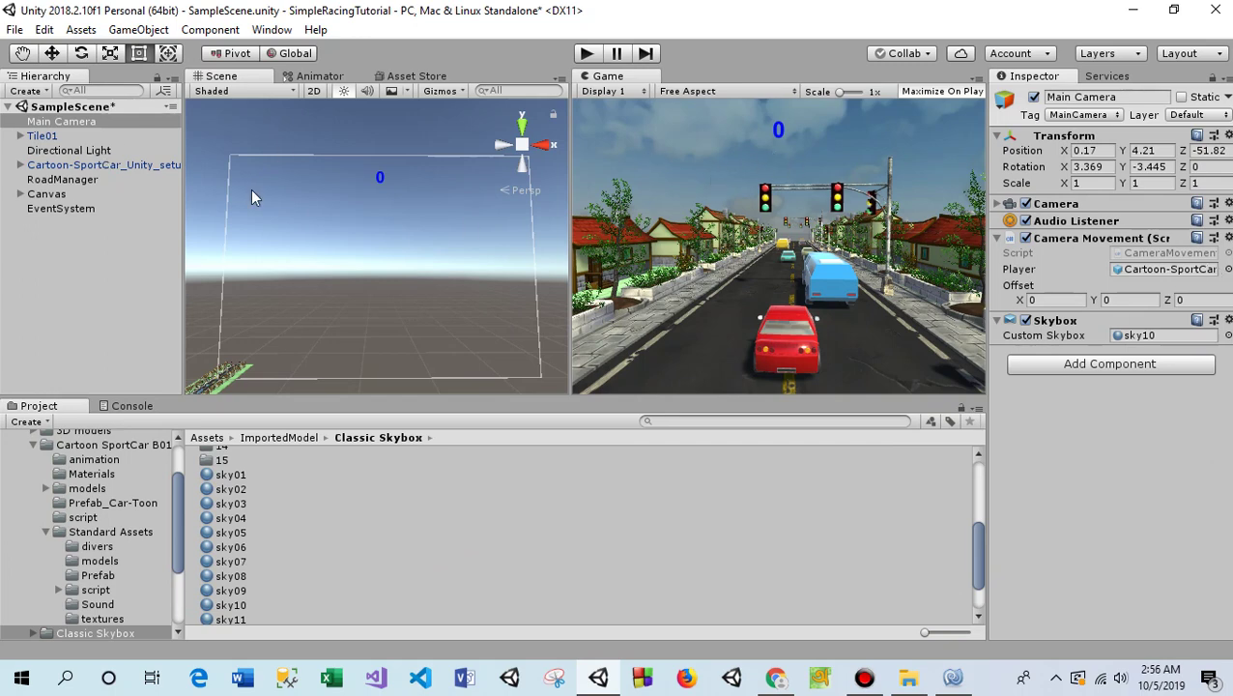
Save the scene and start Play mode to test the new sky
click(14, 30)
click(26, 97)
click(586, 53)
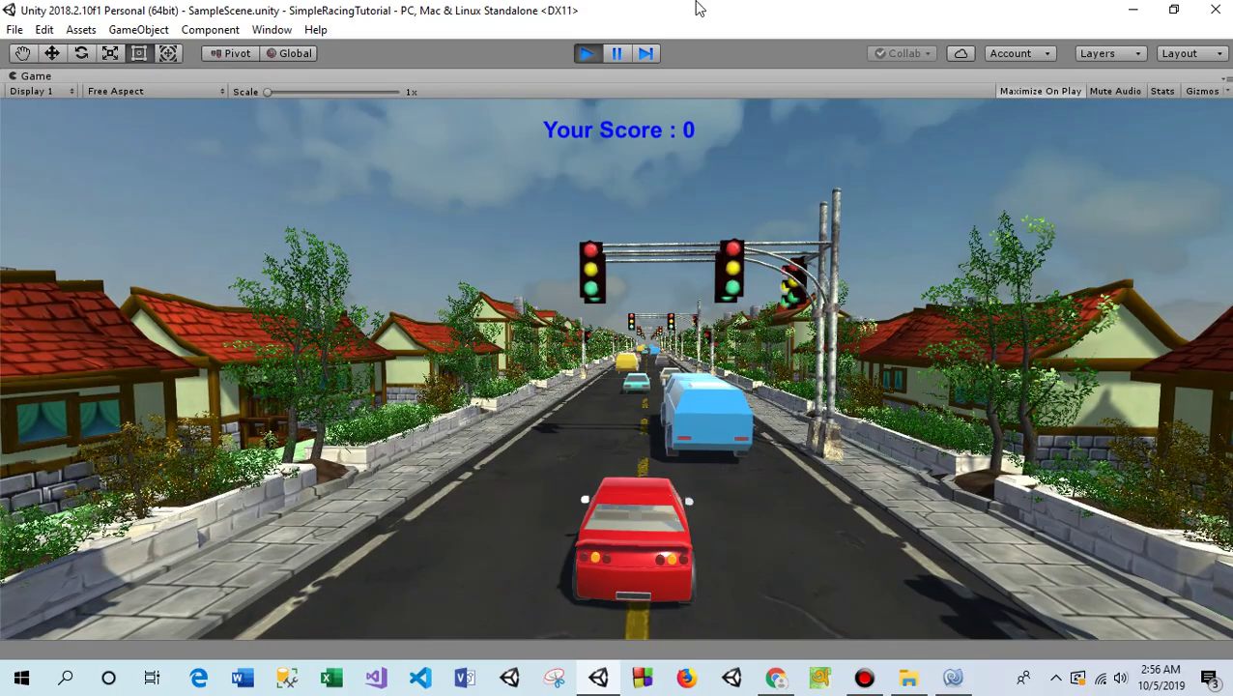
Steer the red car along the road, then stop Play mode
key(Left)
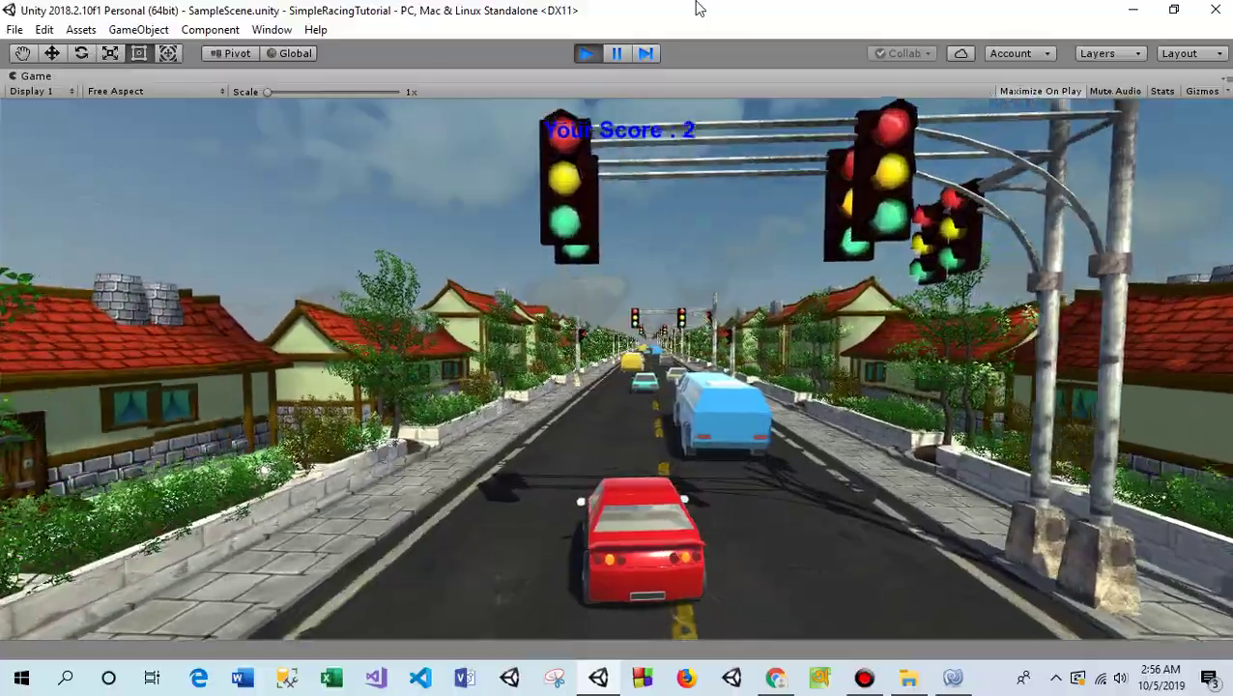
key(Left)
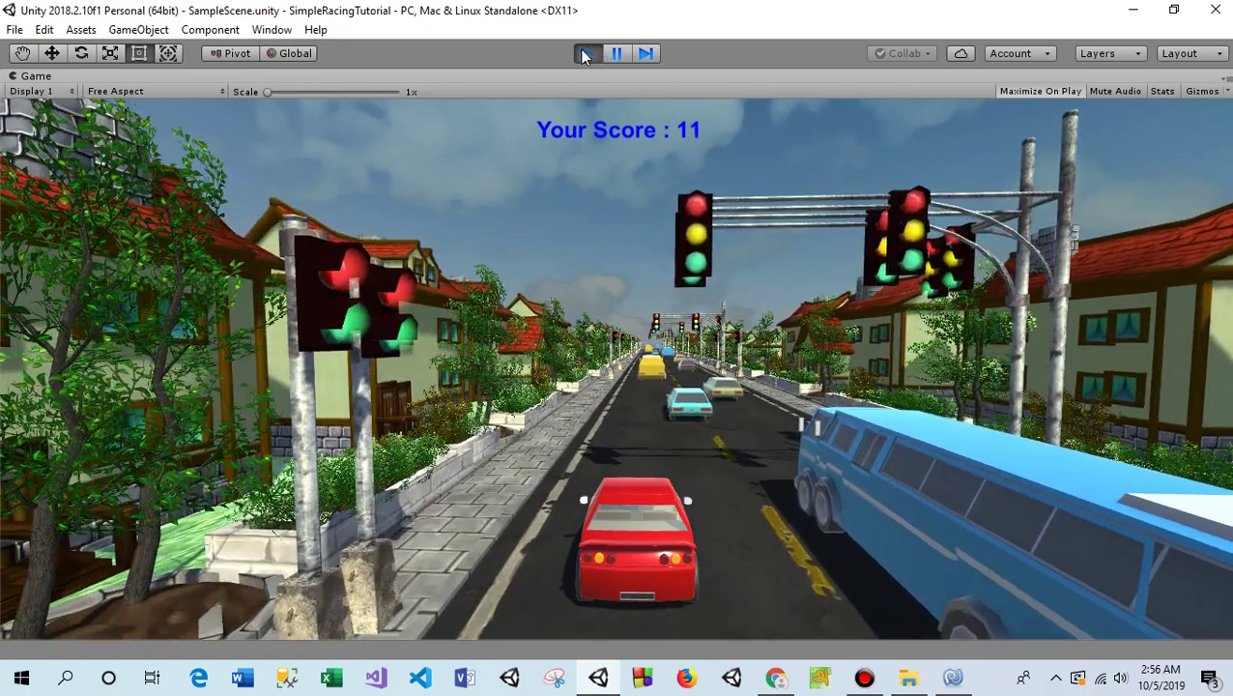
click(582, 53)
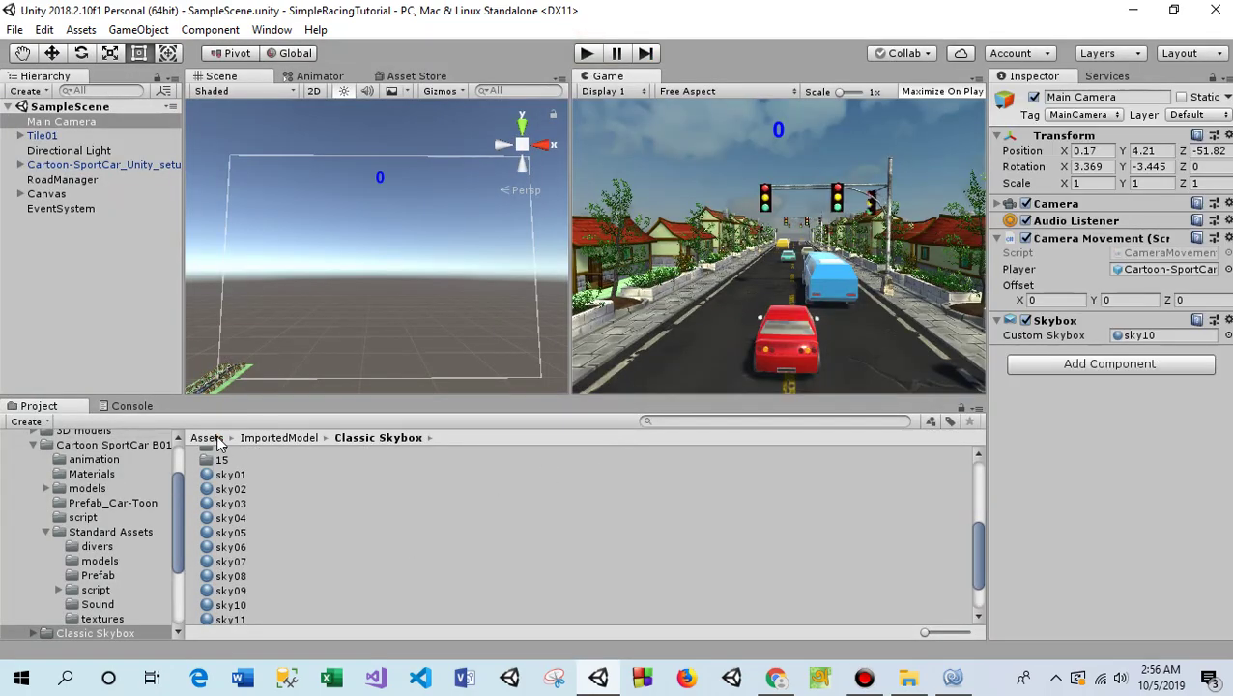
Return to the Assets root, open File > Build Settings, and start the Windows build
click(212, 438)
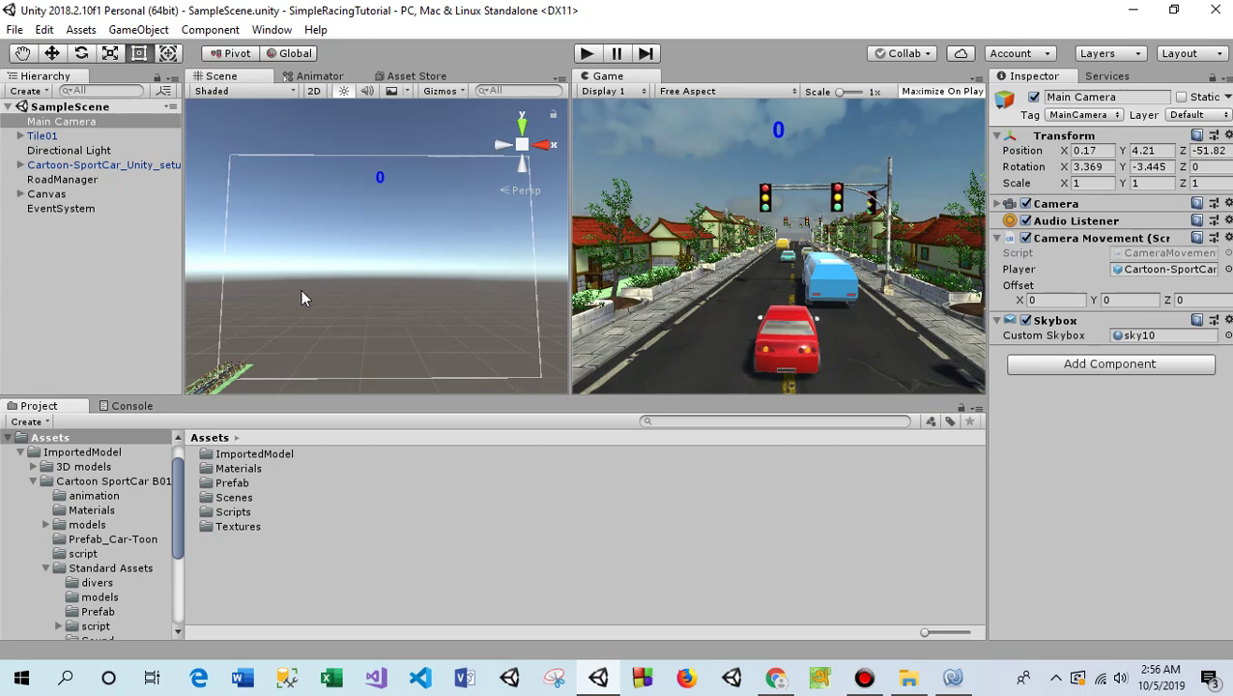
click(12, 33)
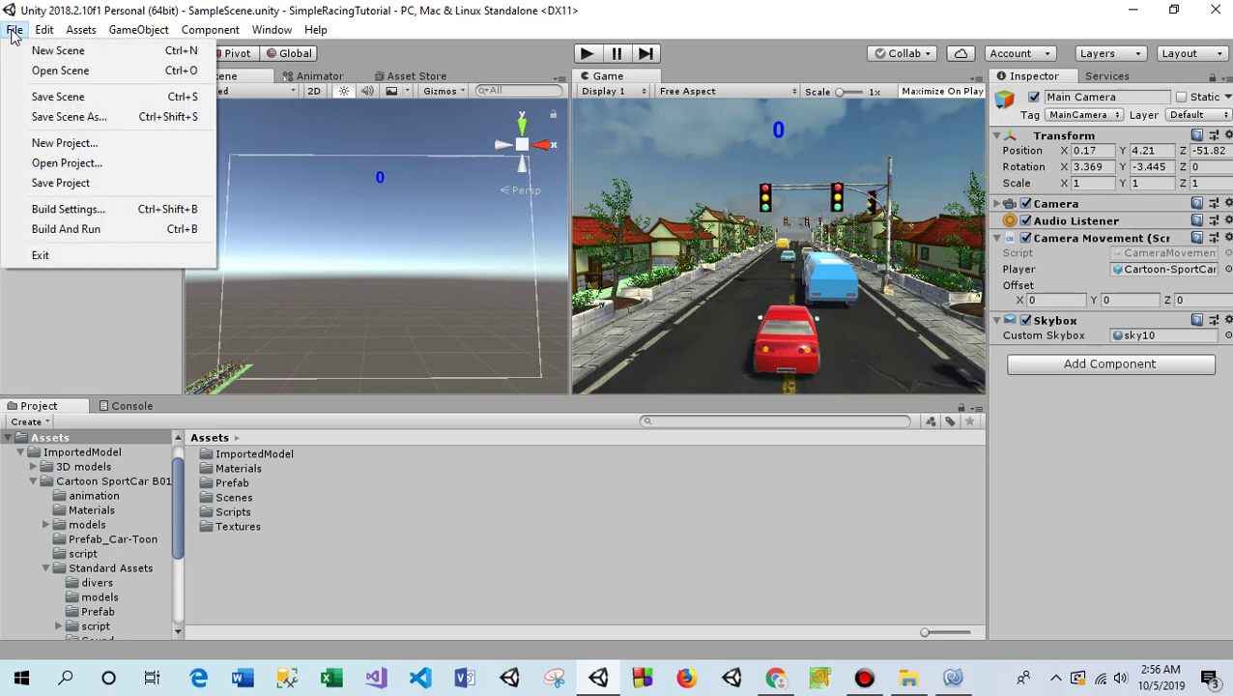
click(69, 211)
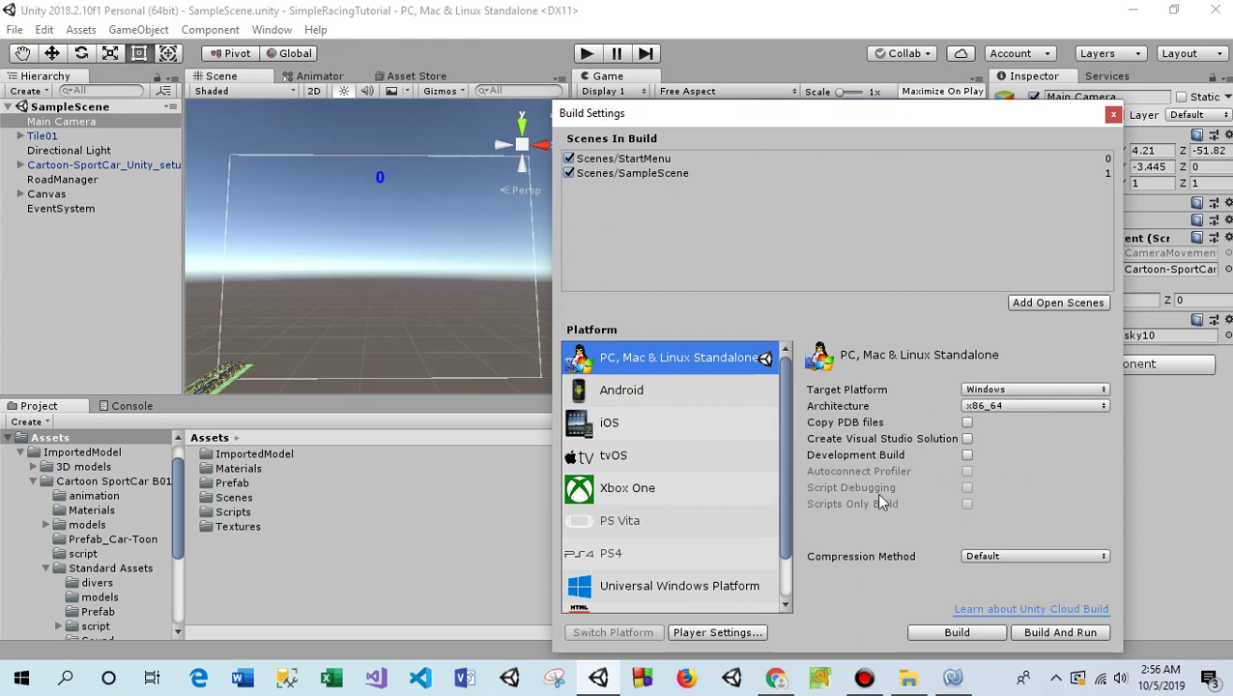
click(927, 631)
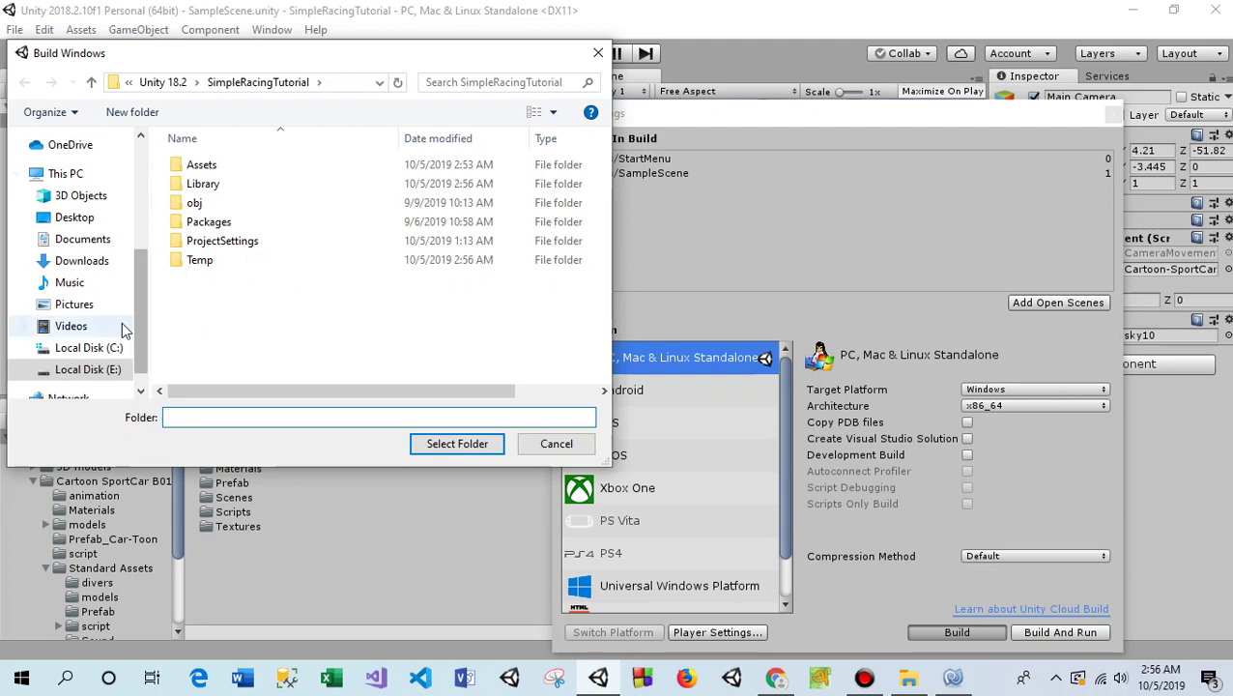
Browse Local Disk (E:) in the build folder picker and open the Unity folder
click(87, 372)
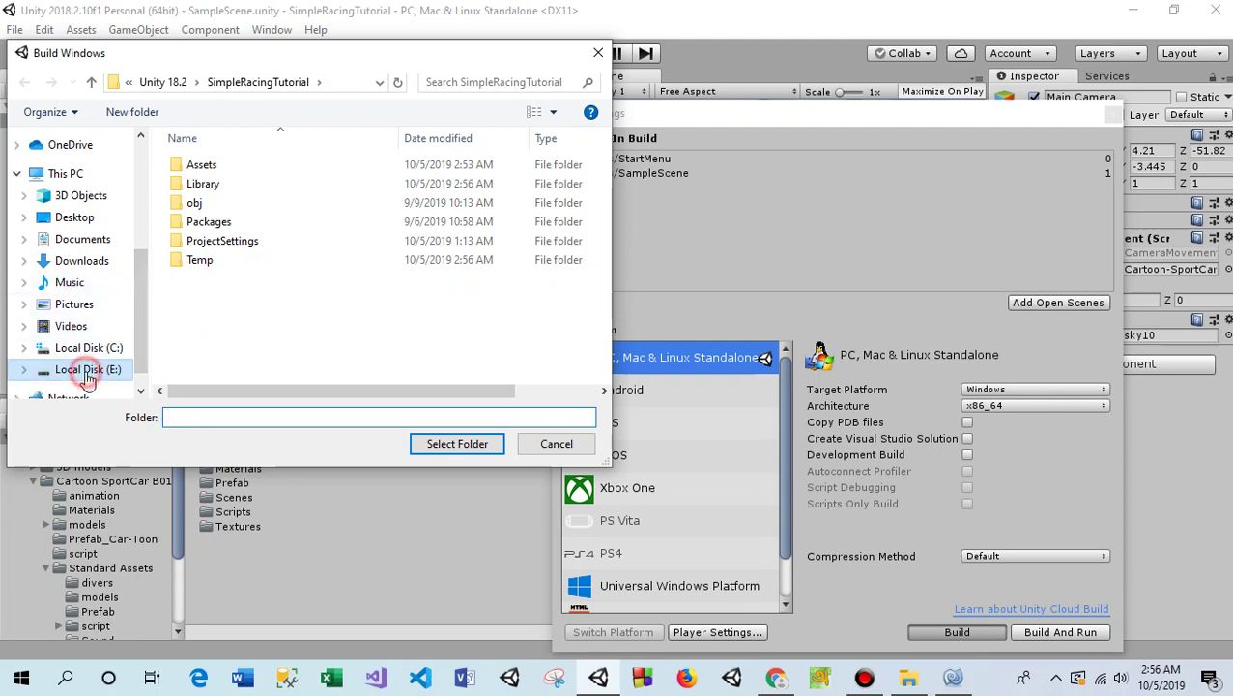
click(434, 309)
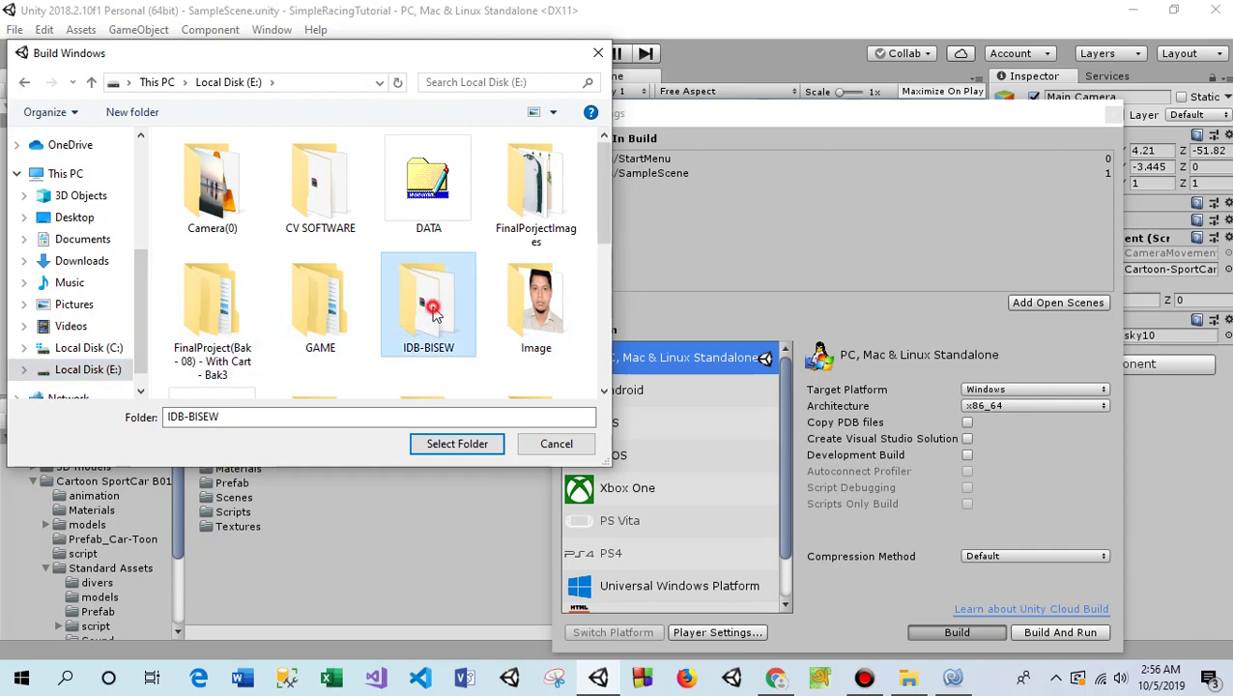
double_click(434, 309)
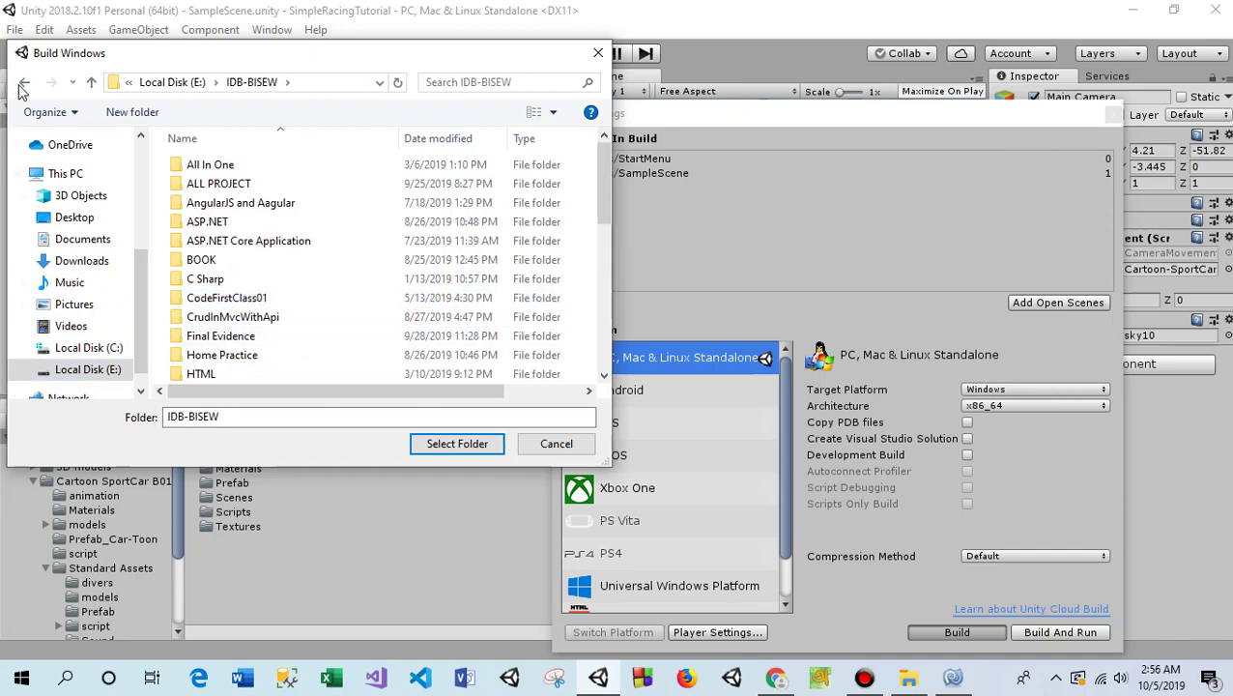
click(21, 85)
scroll(265, 344, down, 5)
click(218, 354)
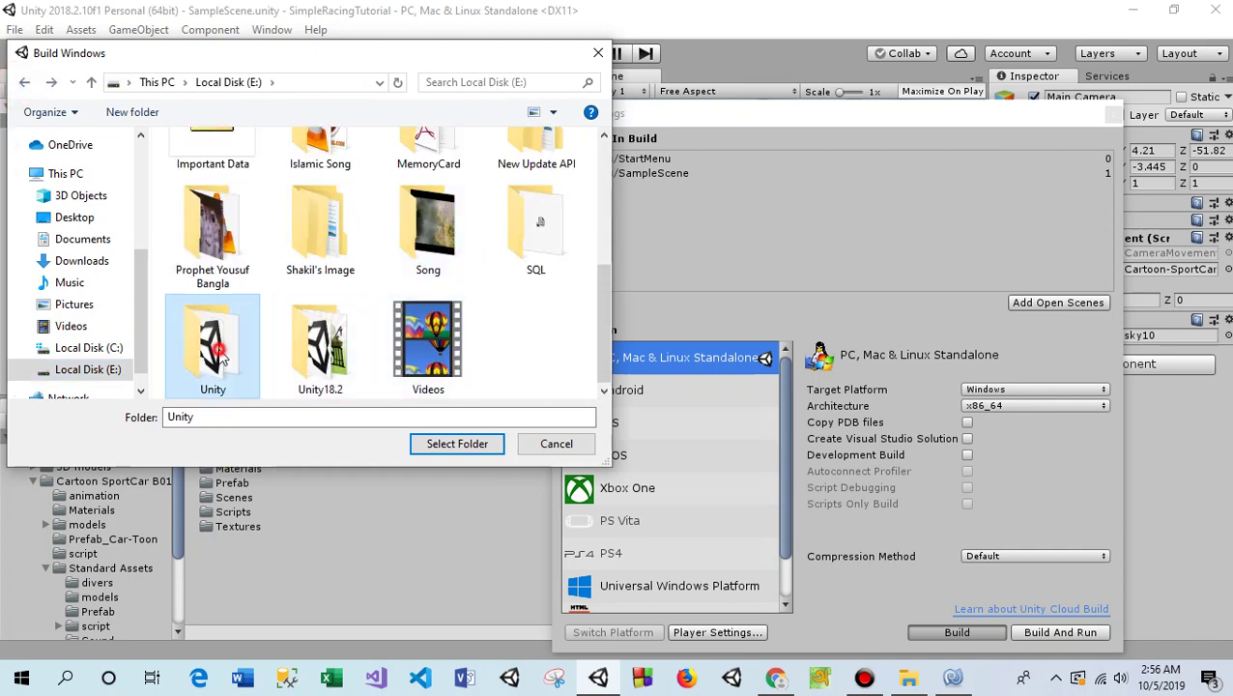
double_click(218, 354)
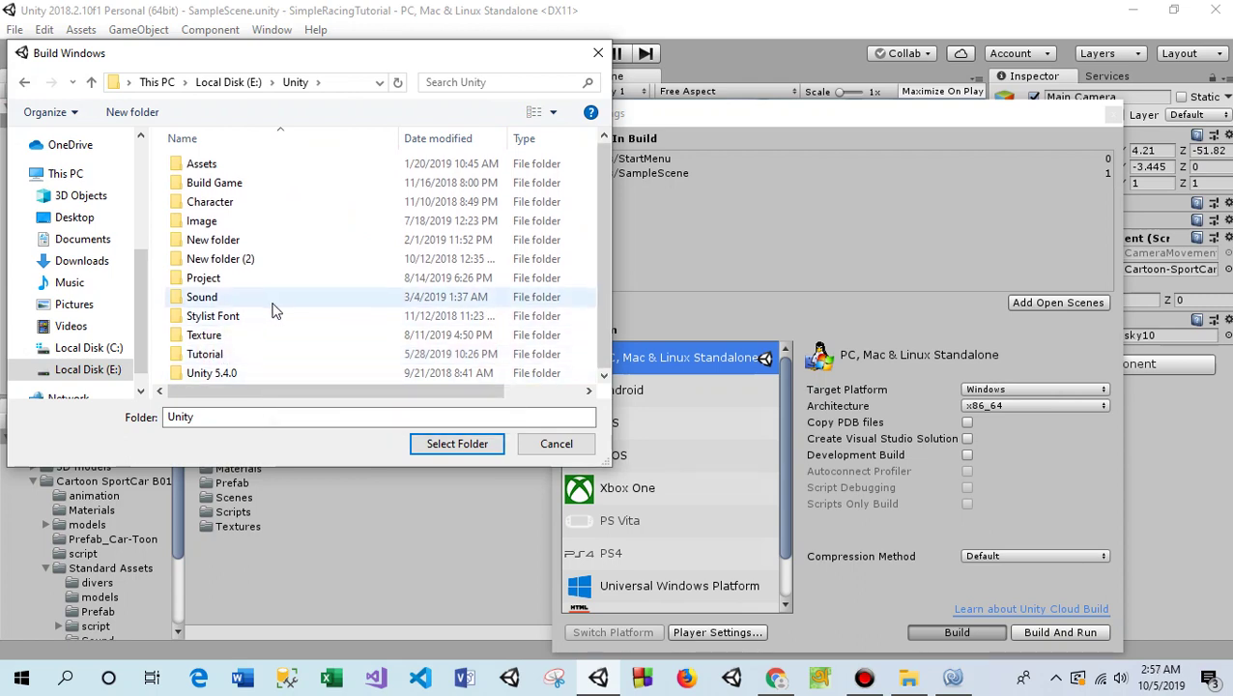
Navigate into Project > Unity 18.2
double_click(212, 372)
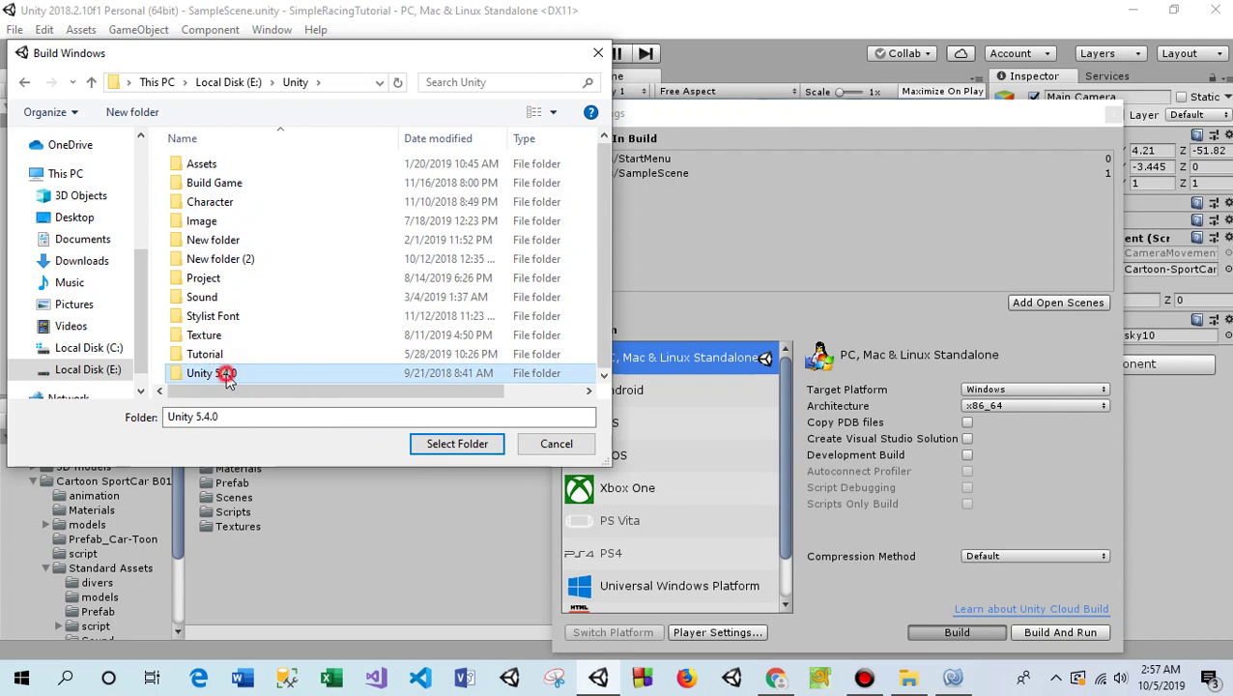
click(28, 84)
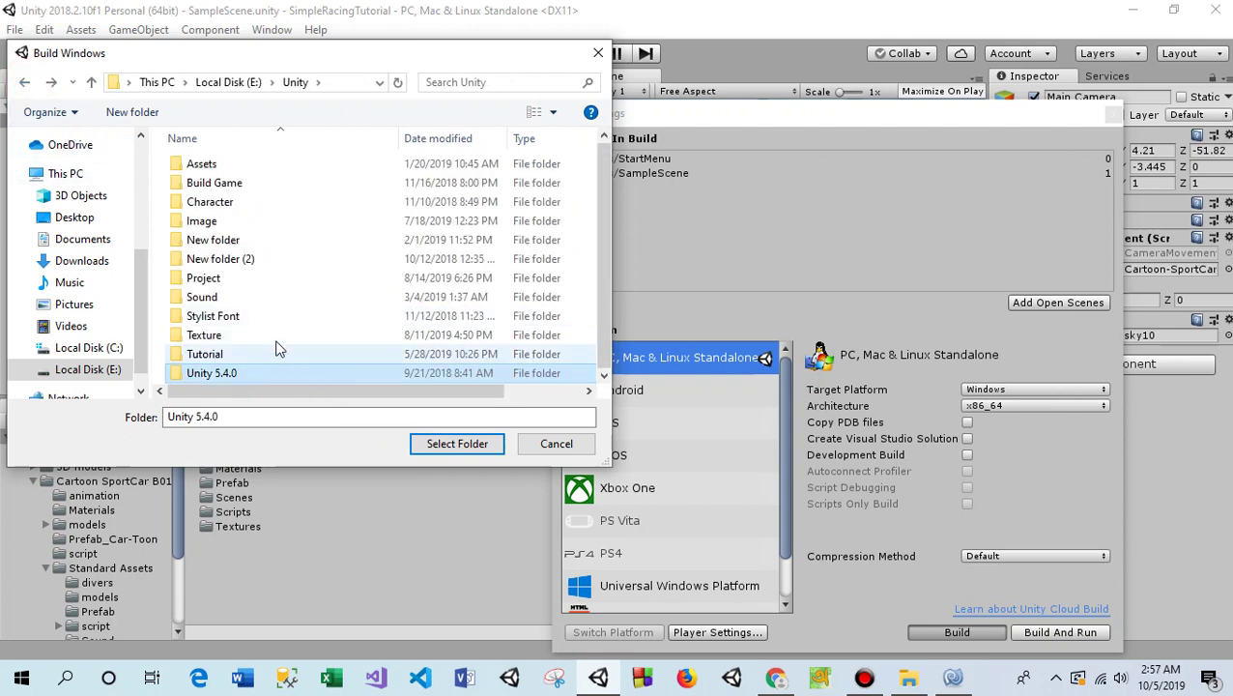
double_click(200, 278)
scroll(293, 342, down, 3)
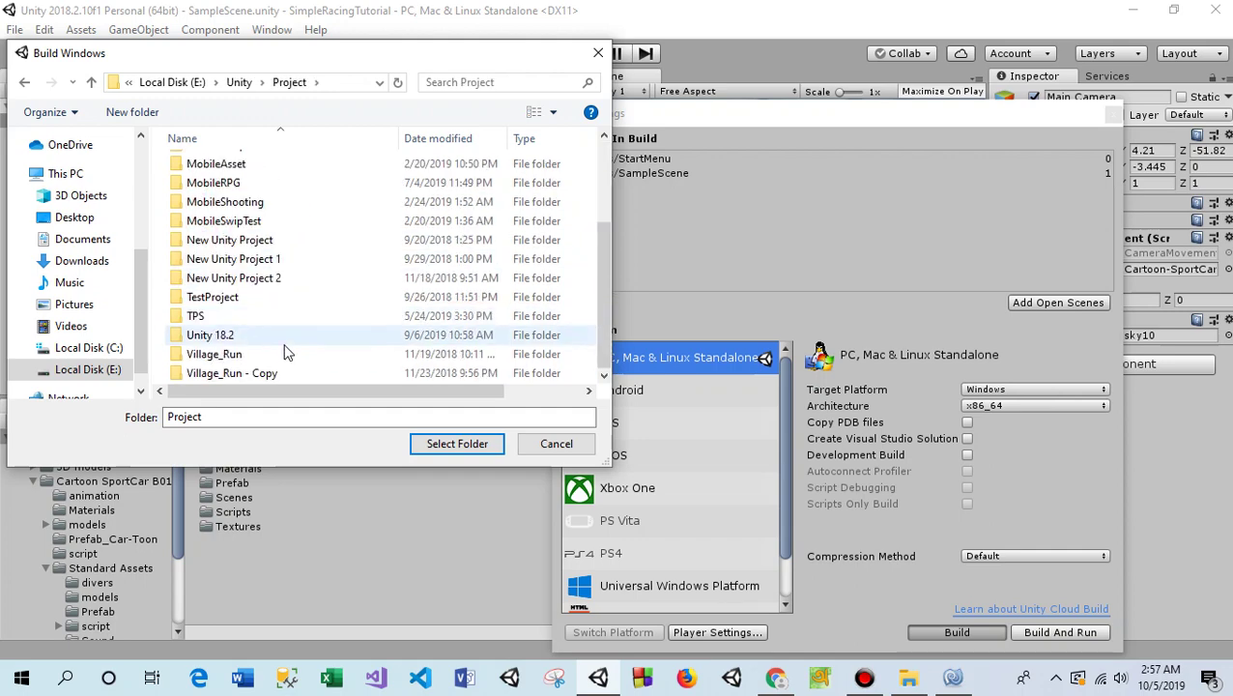
click(229, 338)
double_click(229, 338)
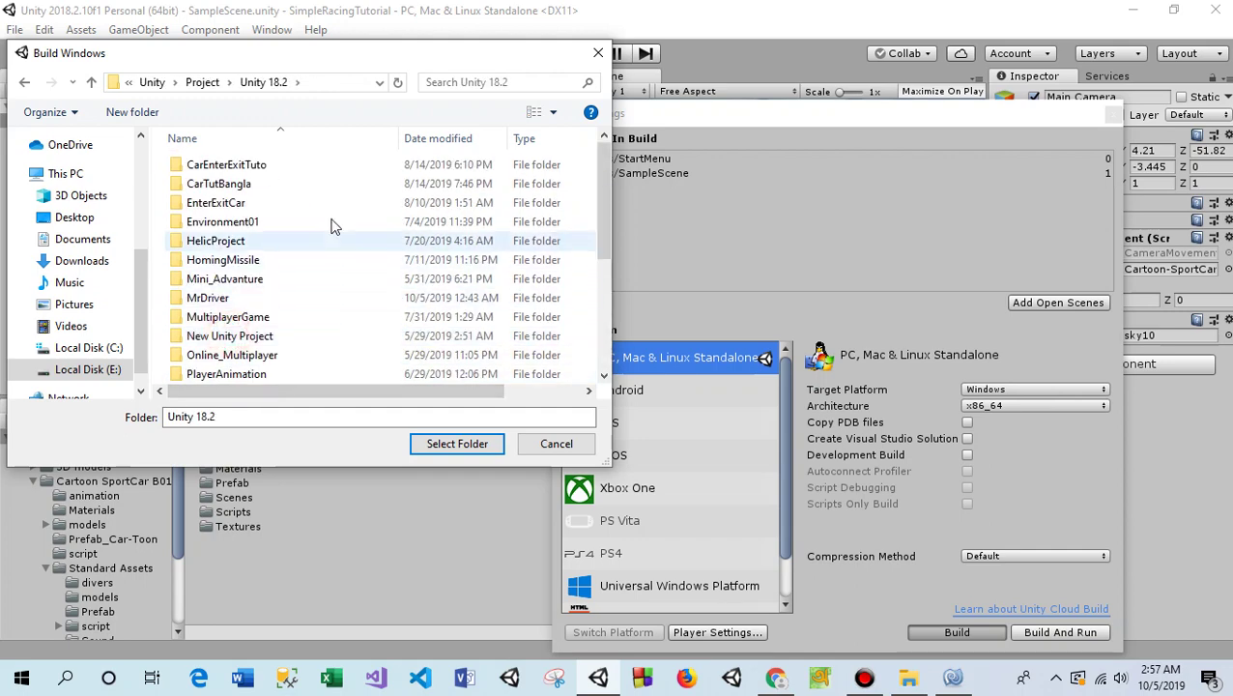
Create a new folder named BuildGame inside Unity 18.2 and open it
right_click(340, 209)
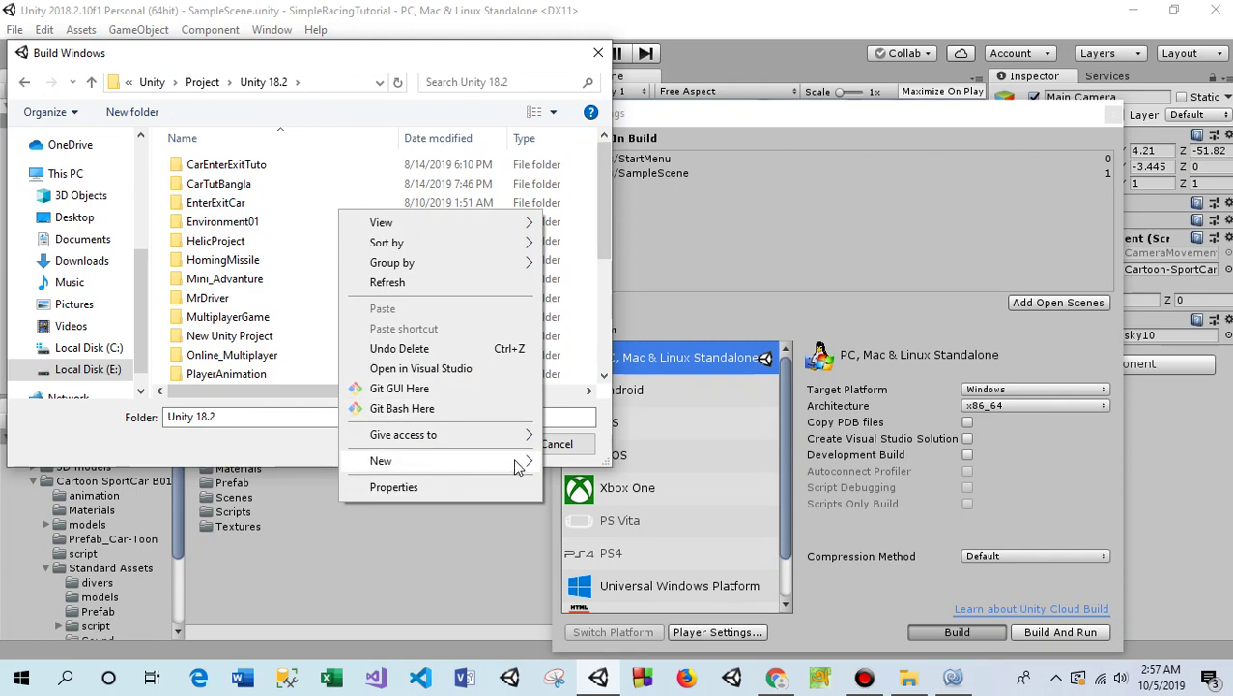
mouse_move(519, 464)
click(607, 198)
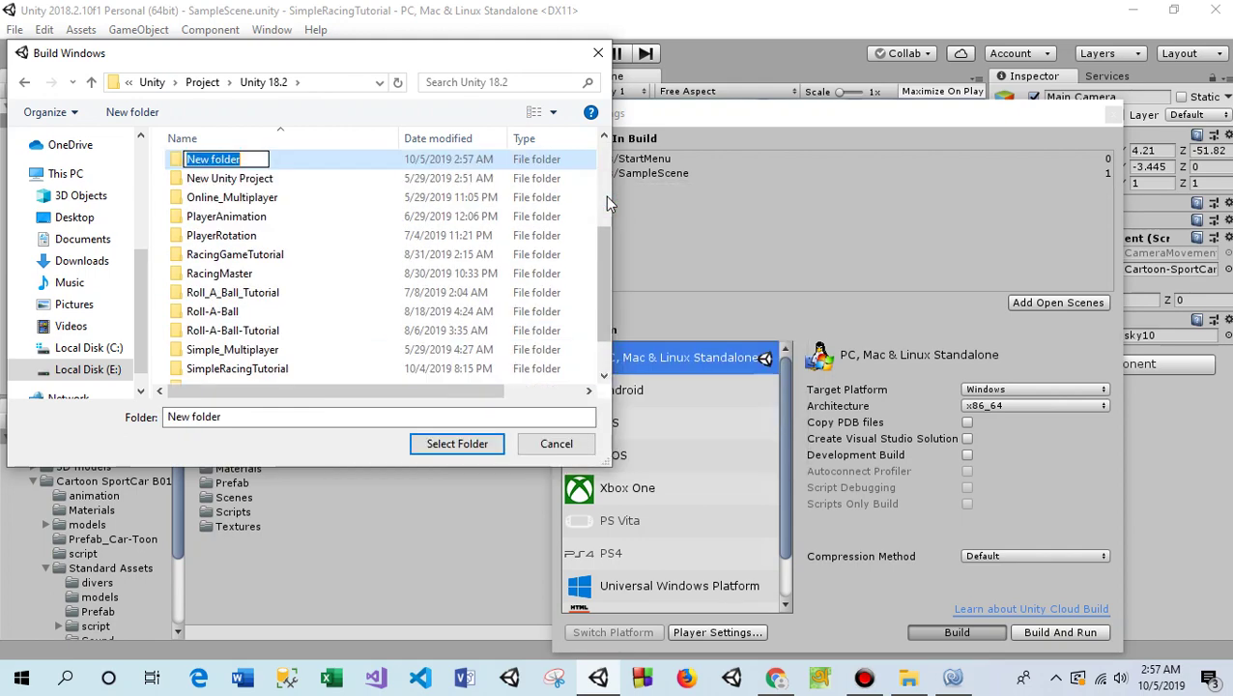
text(Build)
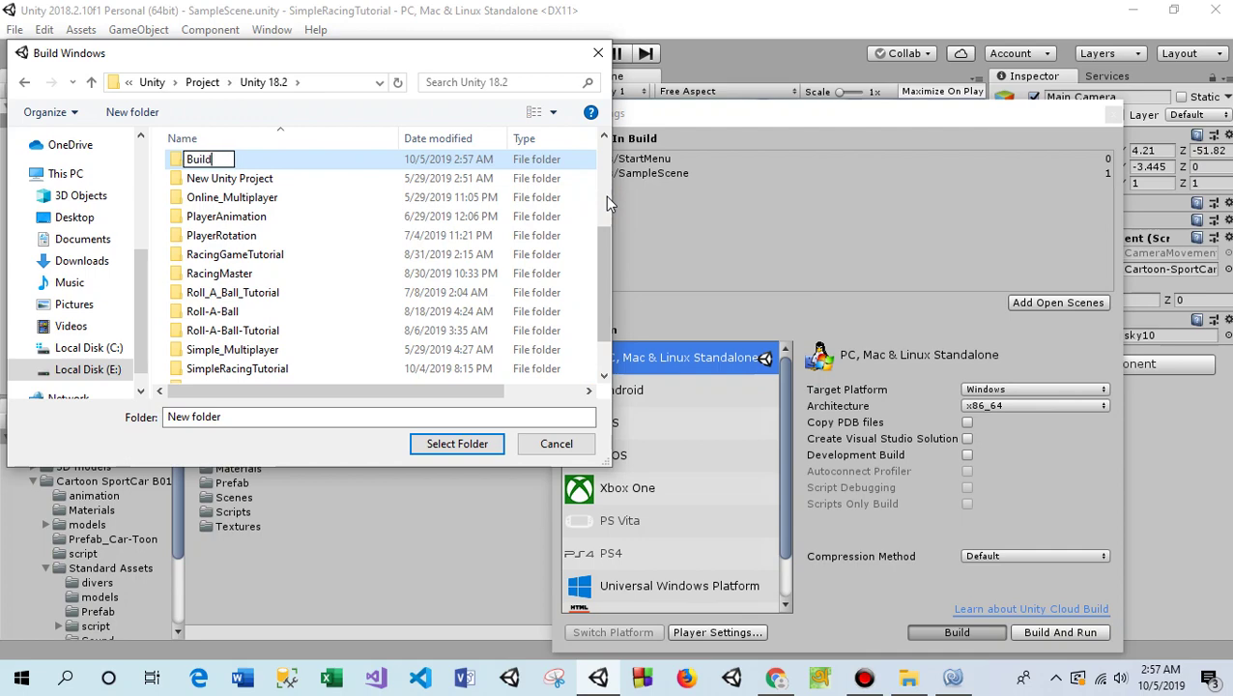
text(Game)
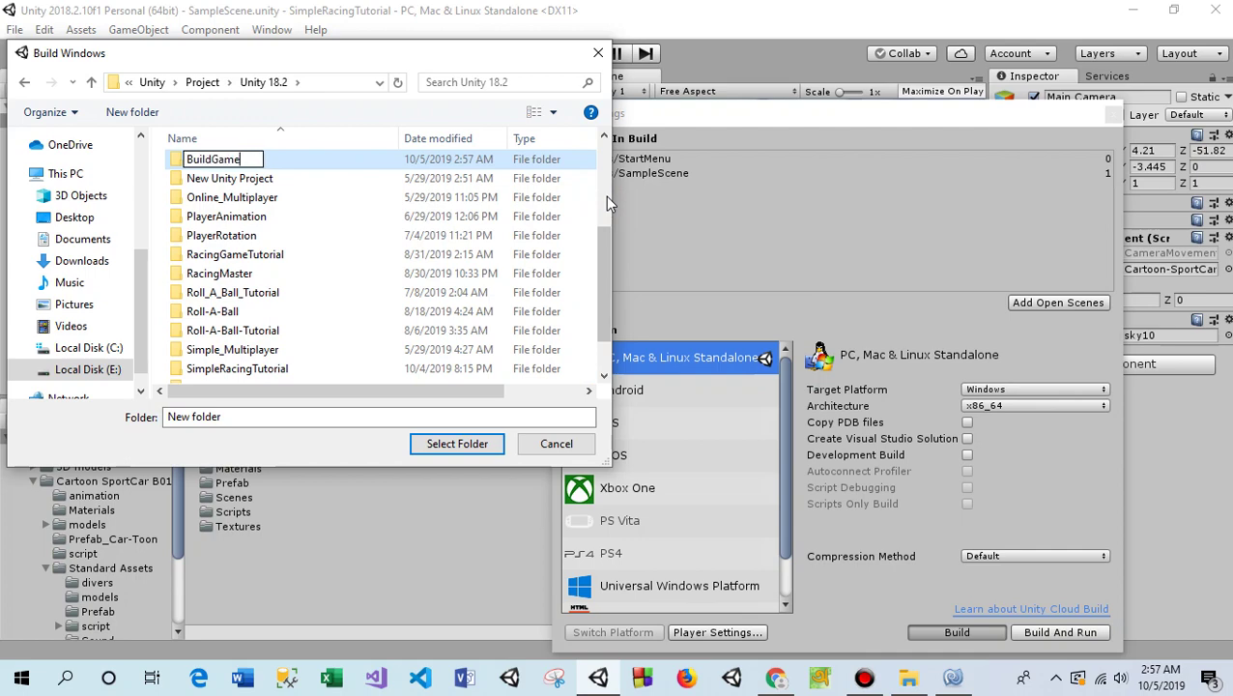
key(Return)
key(Return)
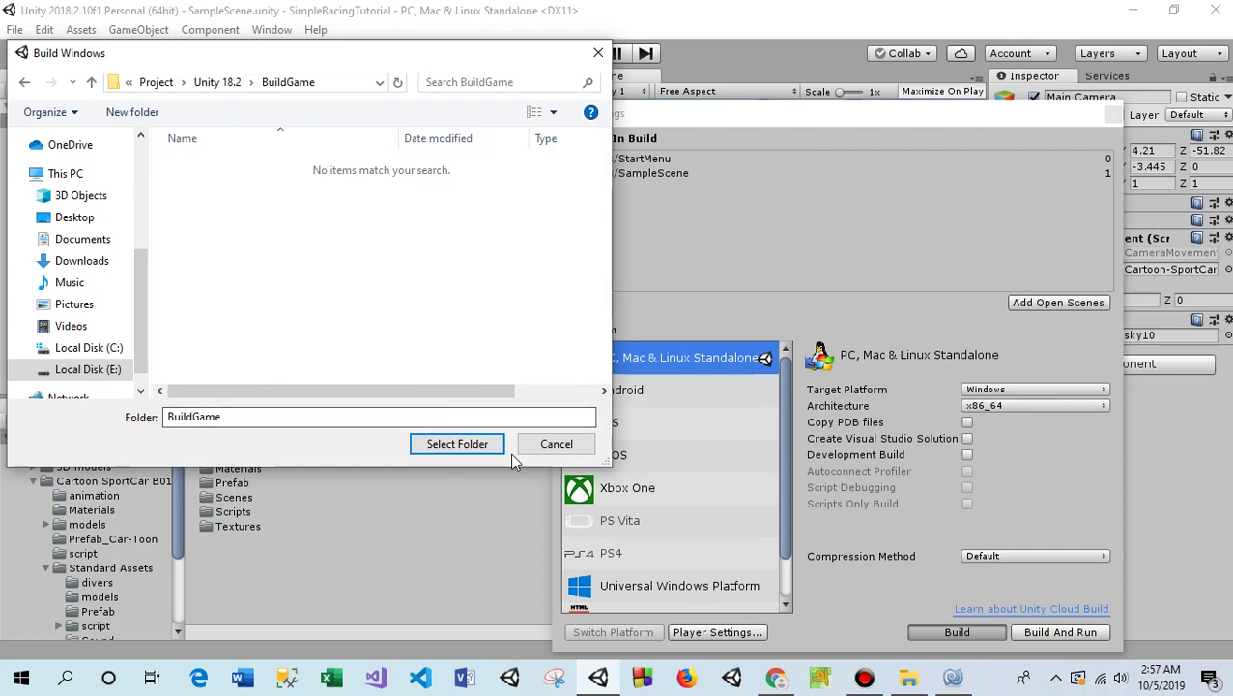
Confirm BuildGame as the destination folder and let the Windows build complete successfully
click(466, 443)
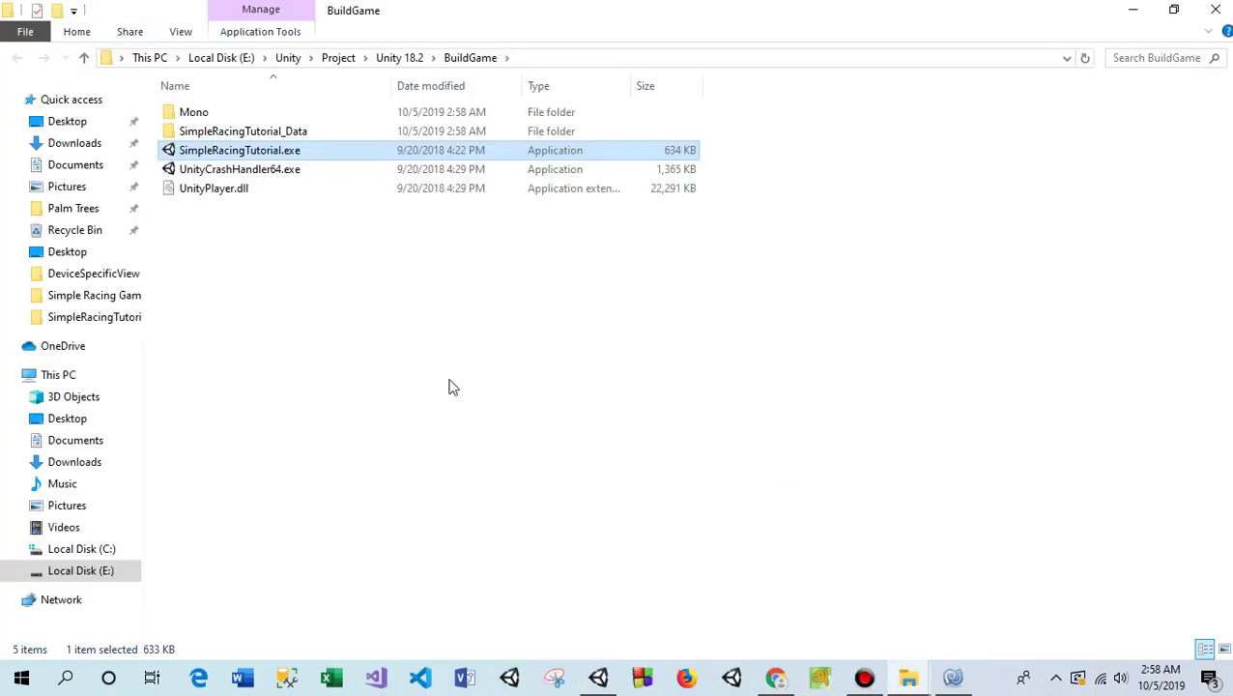
Run SimpleRacingTutorial.exe from the BuildGame folder to launch the racing game
click(371, 384)
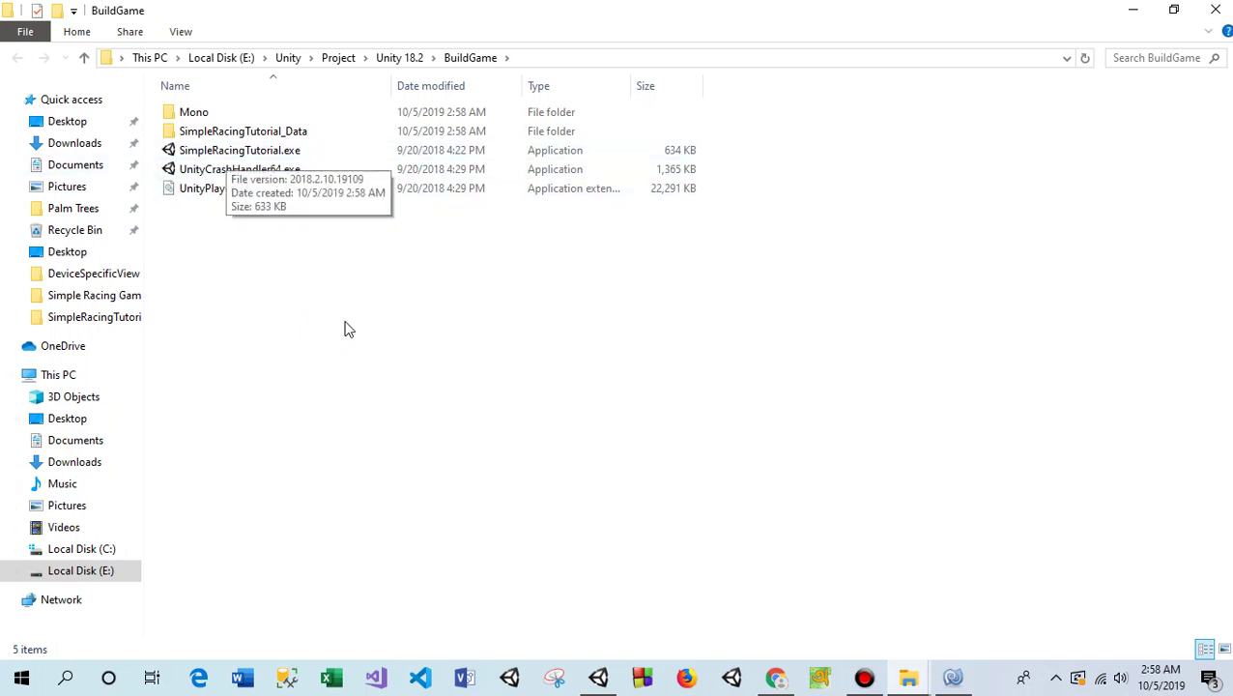
click(205, 155)
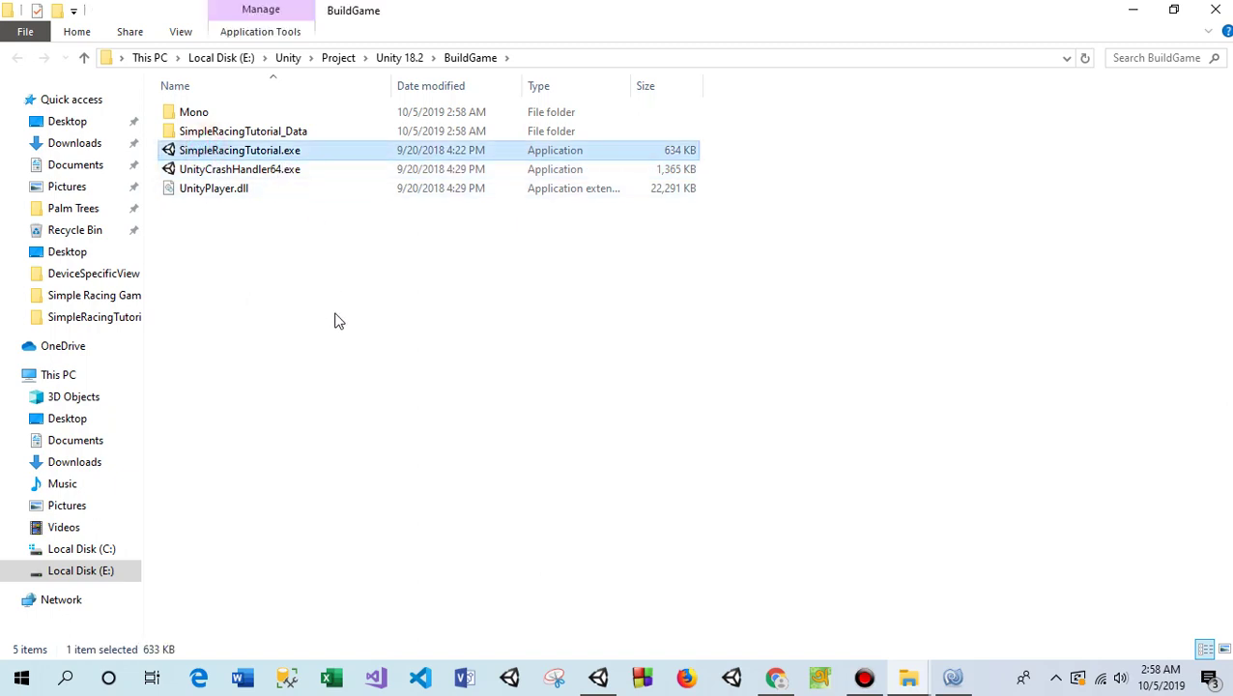
double_click(261, 154)
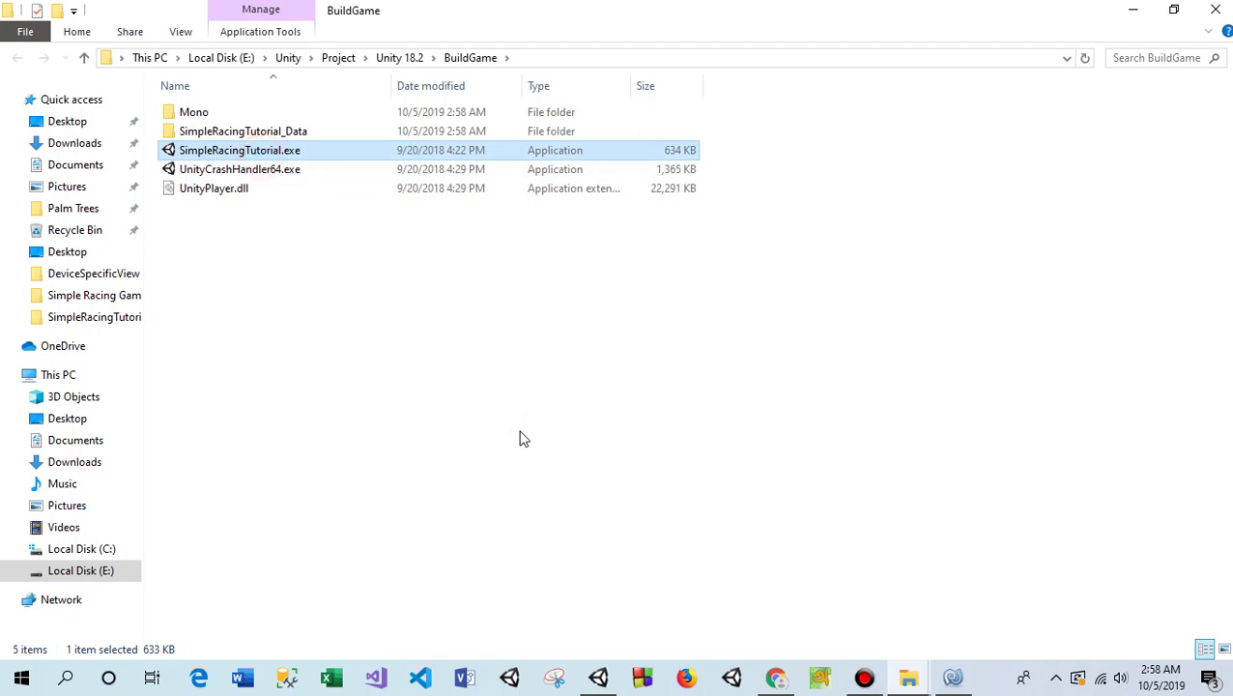
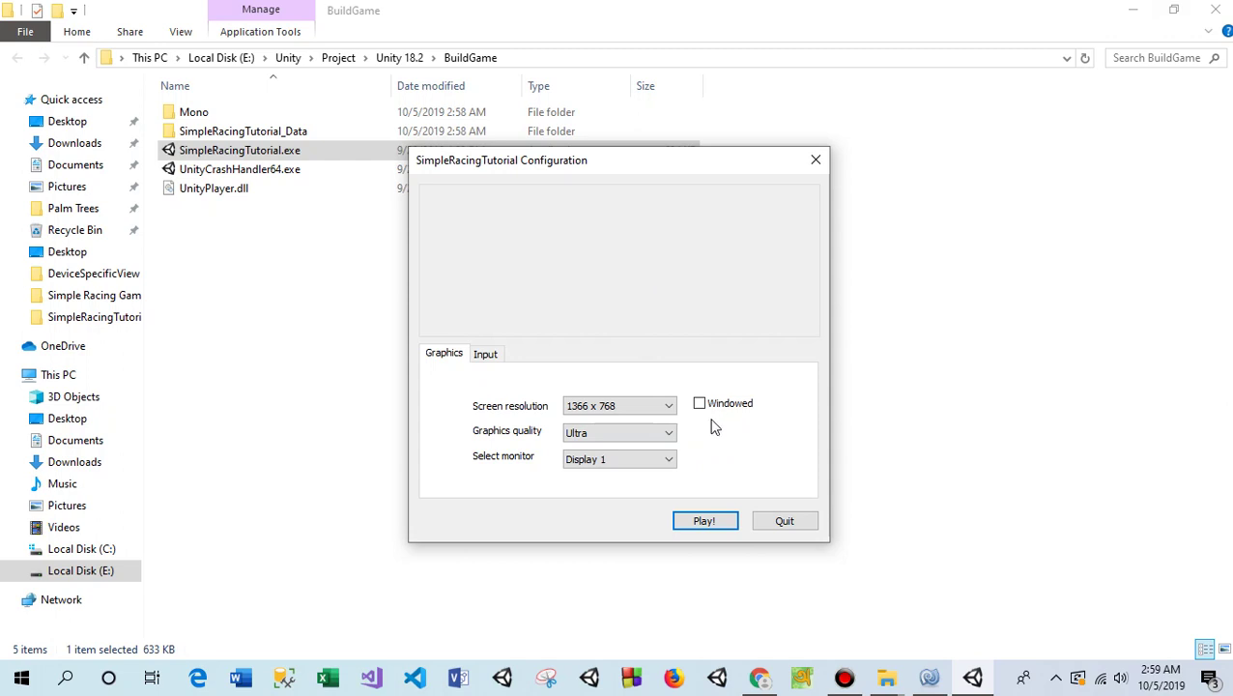
Enable Windowed mode in the Configuration dialog and launch the game at 1280 x 720
click(700, 406)
click(708, 521)
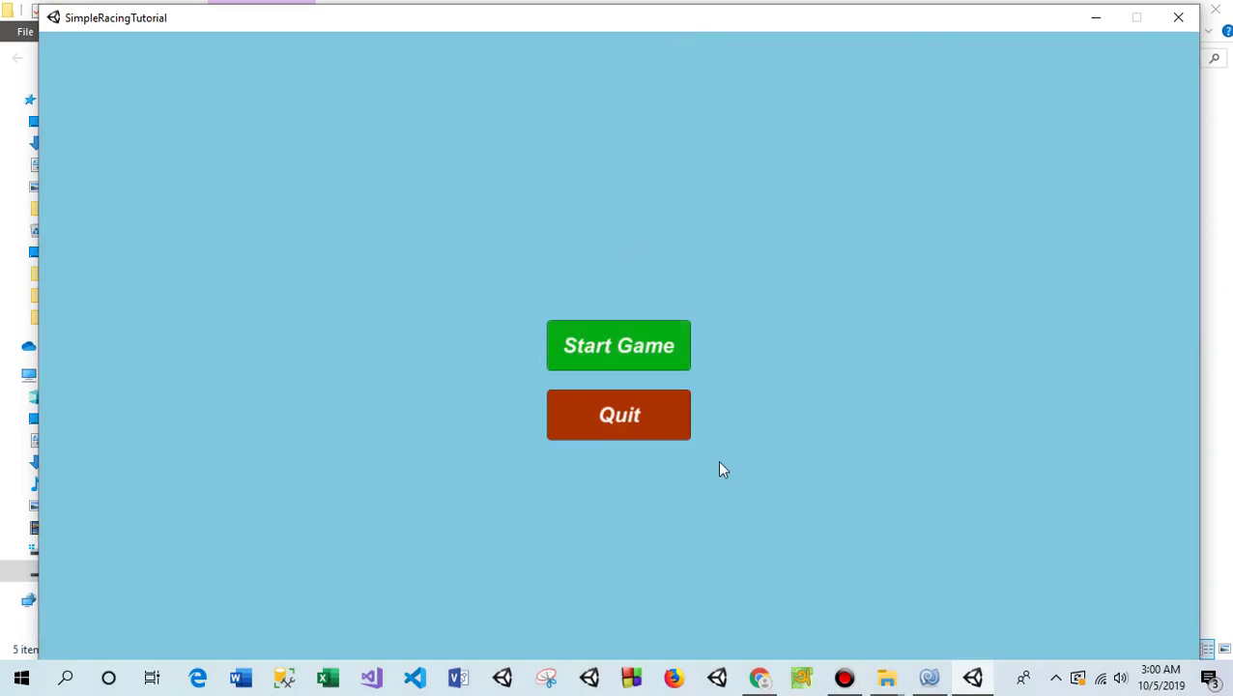
Race one round with the arrow keys, leave the Last Score (259) screen, and quit
click(618, 353)
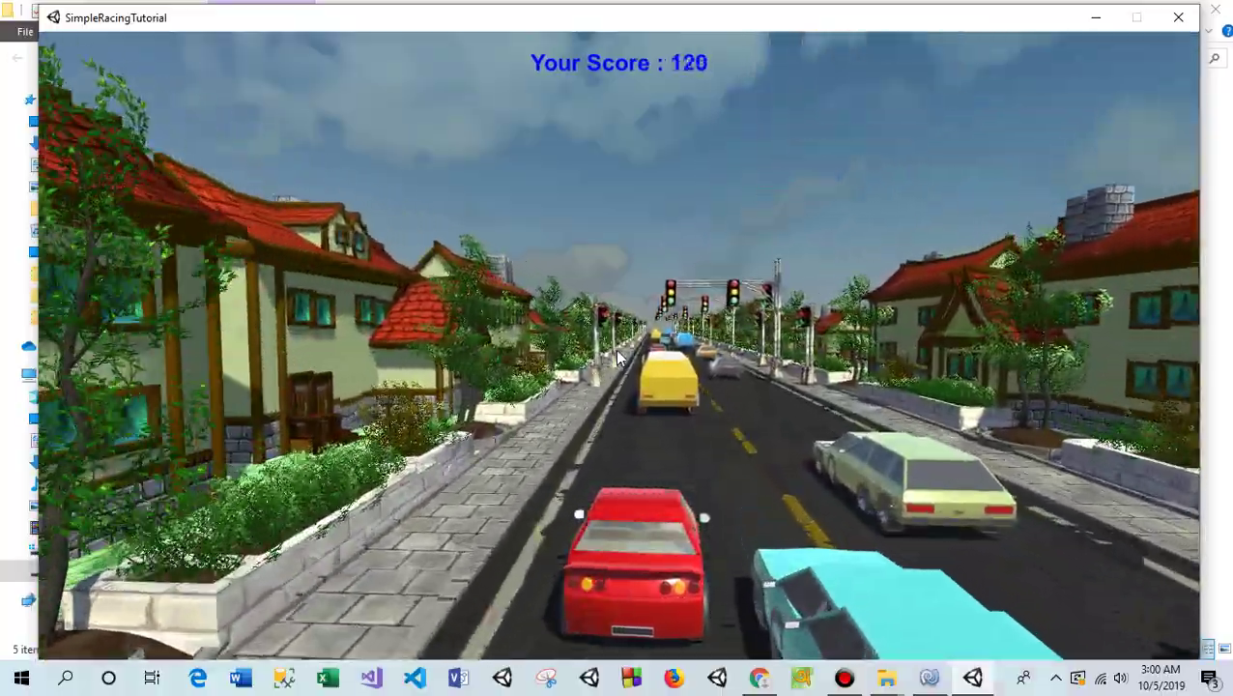
key(Right)
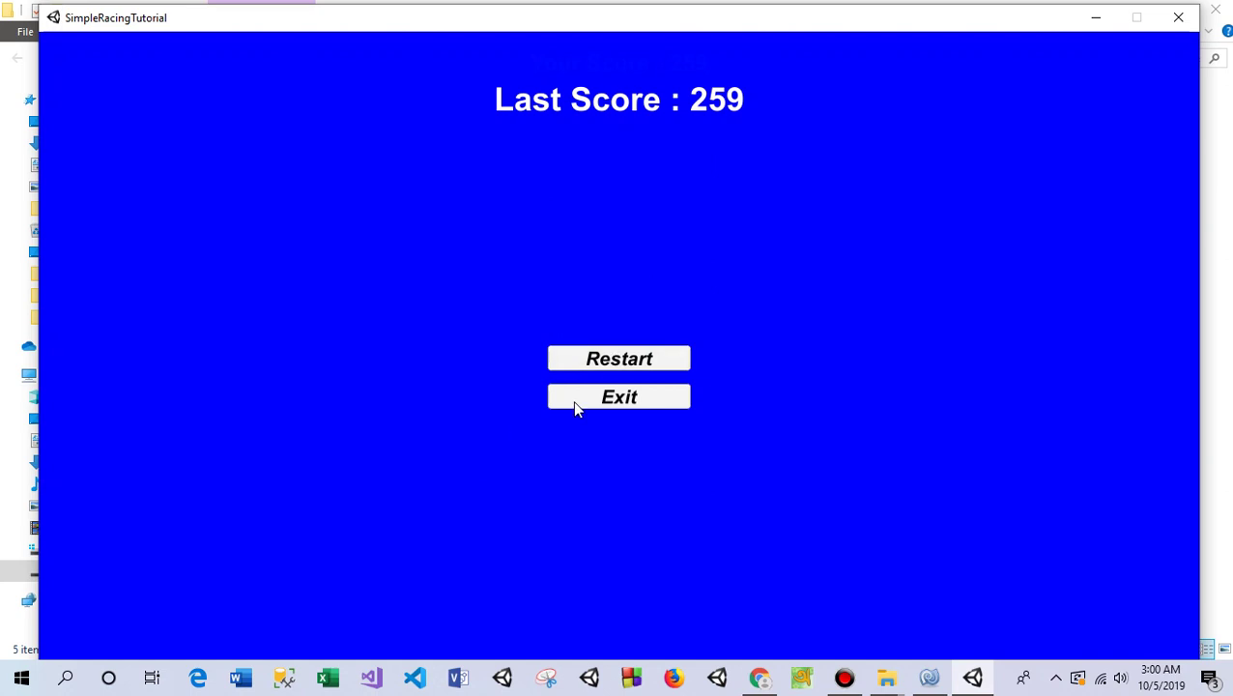
click(623, 396)
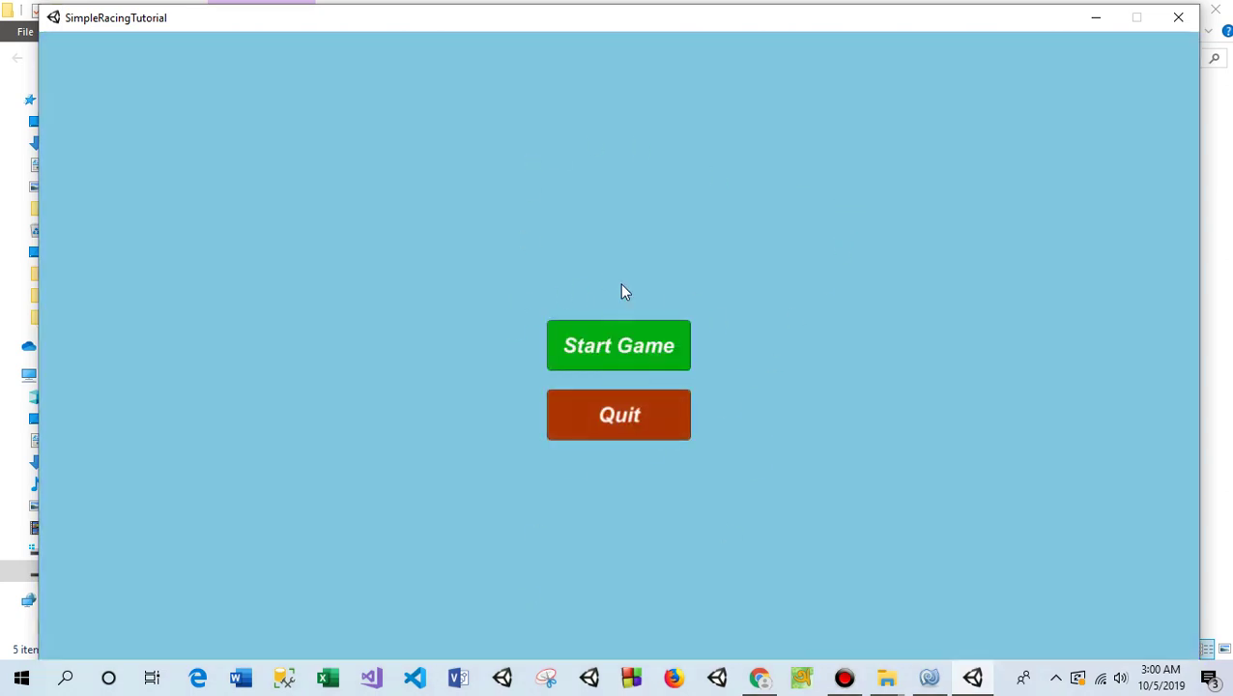
click(614, 411)
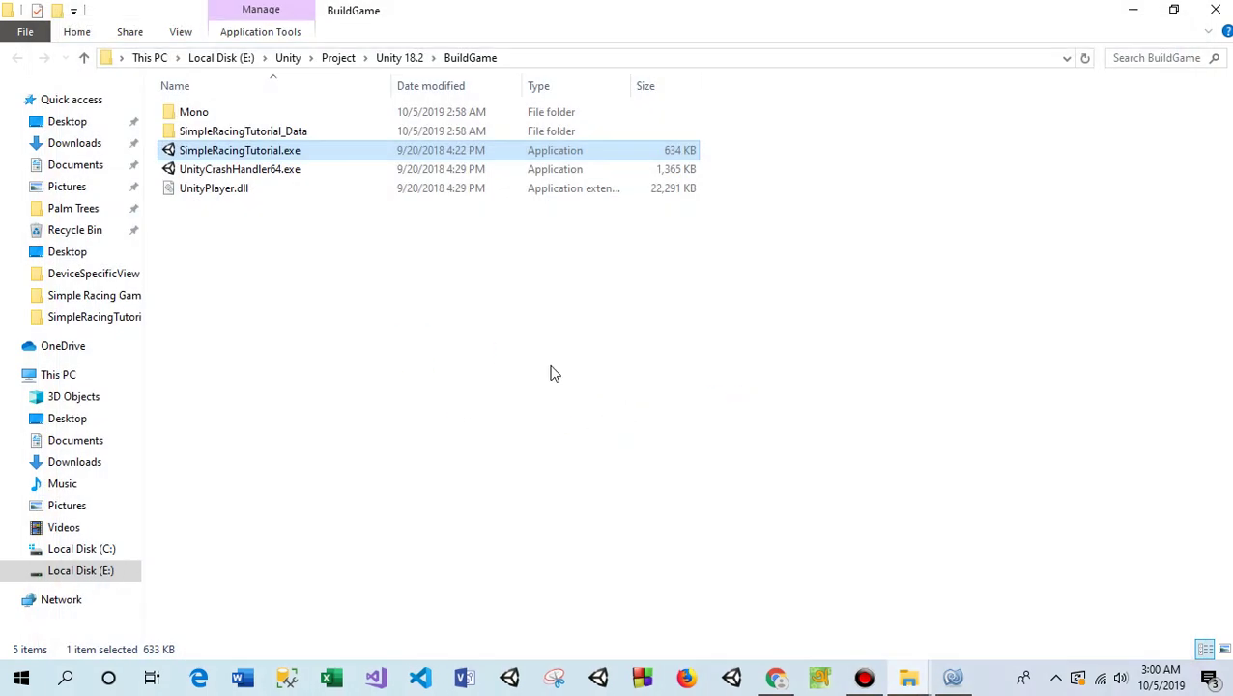
click(428, 350)
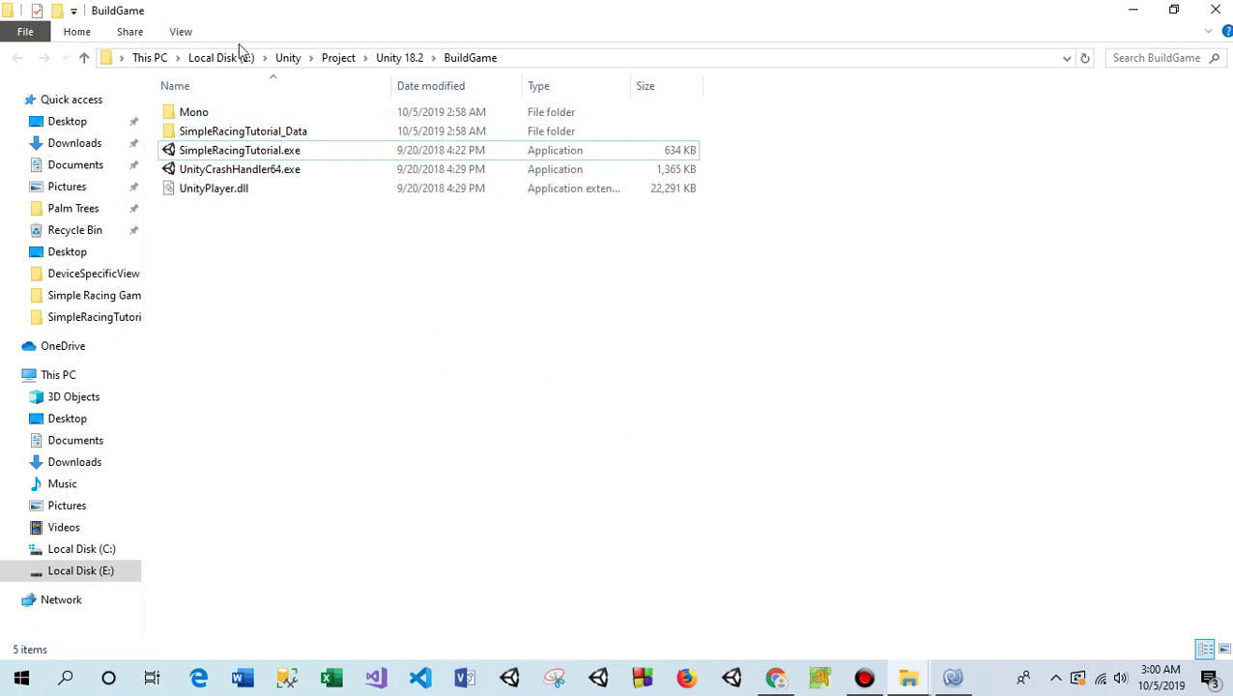
click(399, 57)
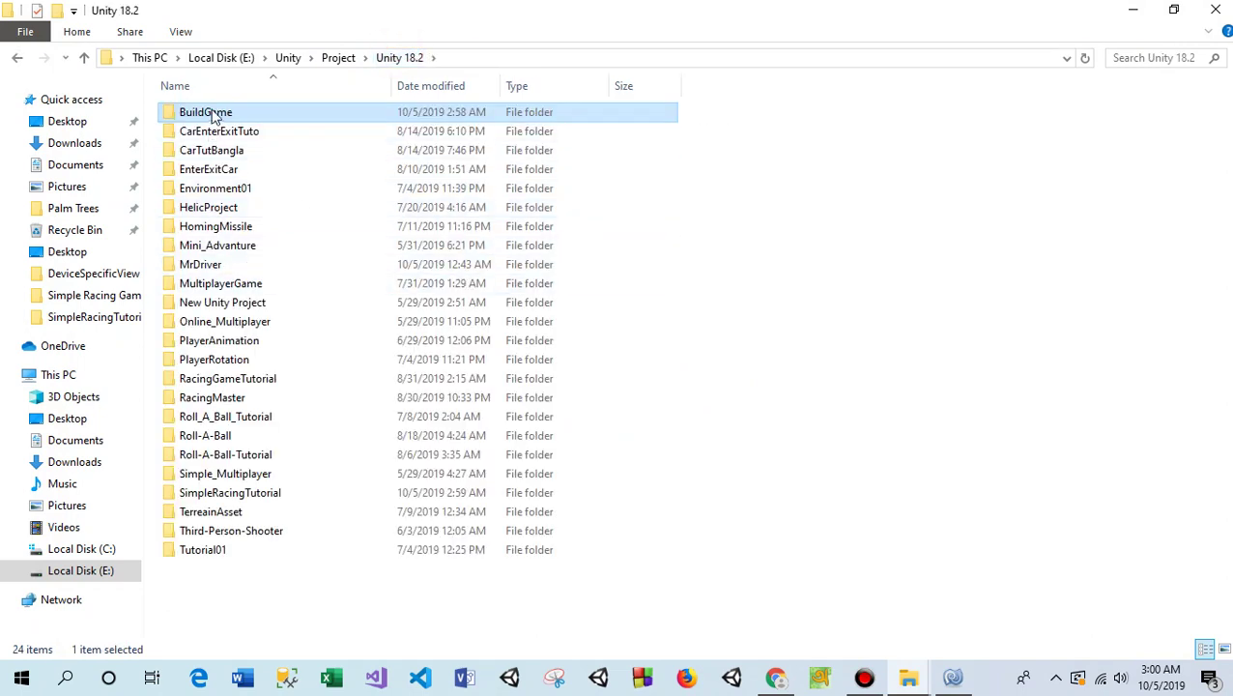
double_click(209, 112)
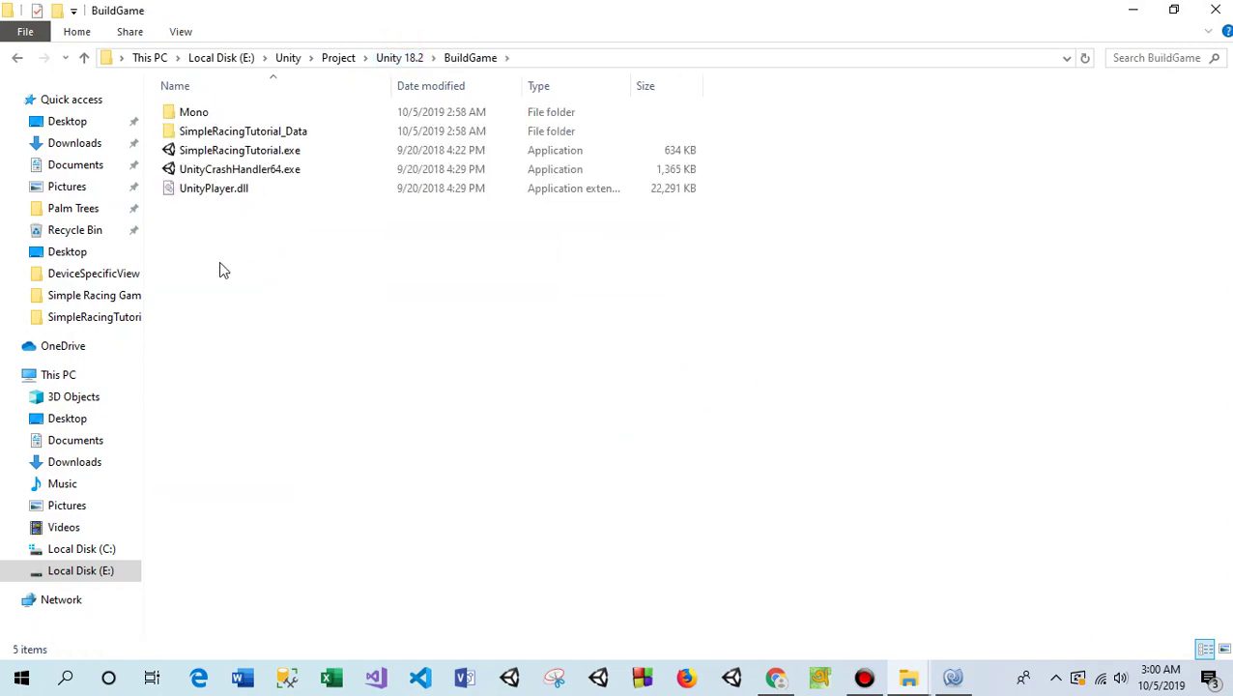
drag(239, 240, 148, 94)
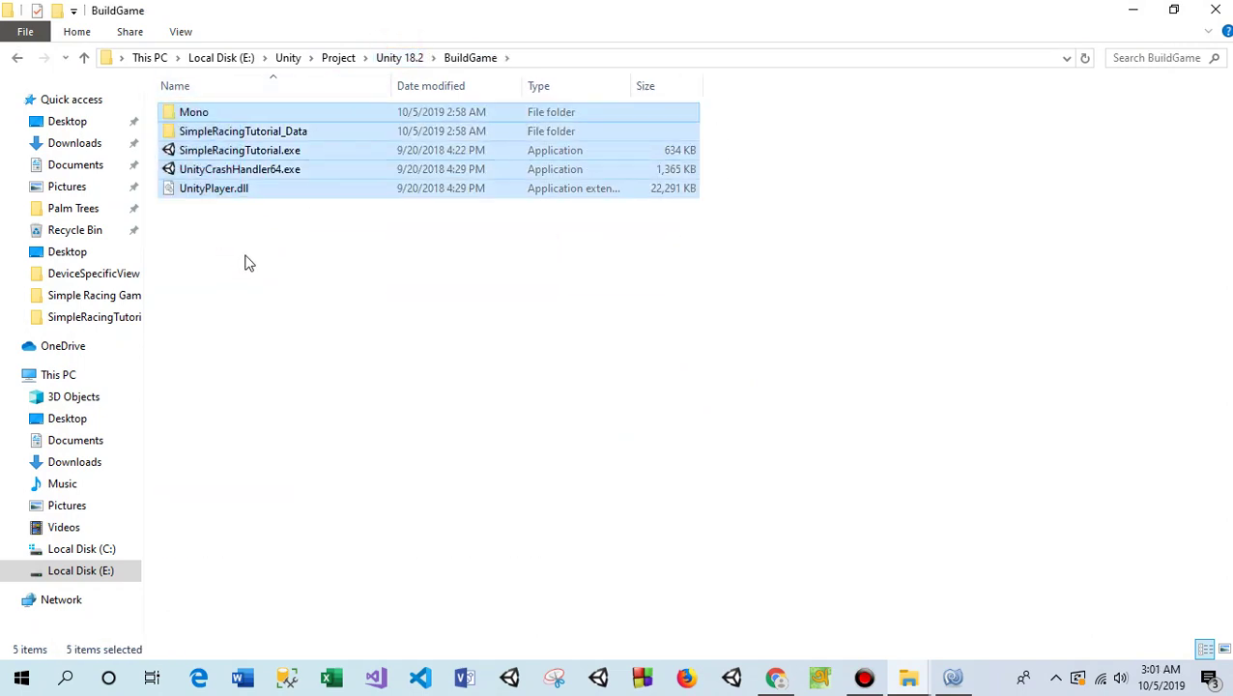
click(309, 290)
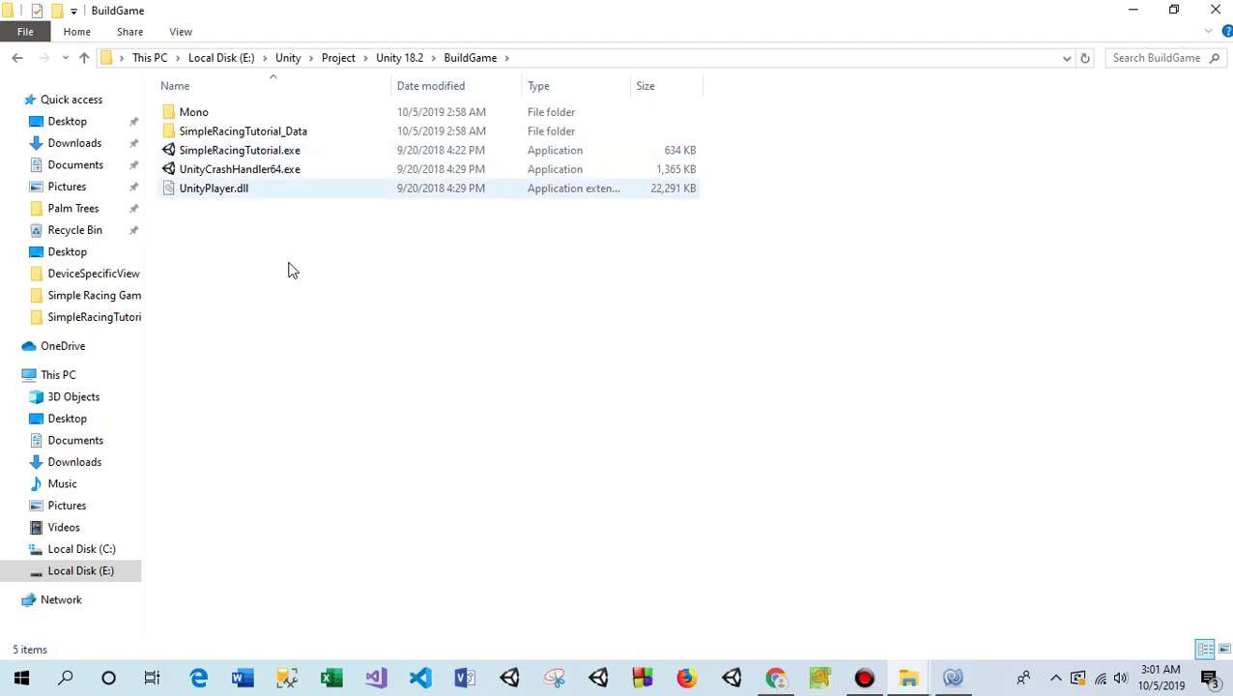
Relaunch SimpleRacingTutorial.exe windowed at 1280 x 720, then quit from its main menu
double_click(263, 150)
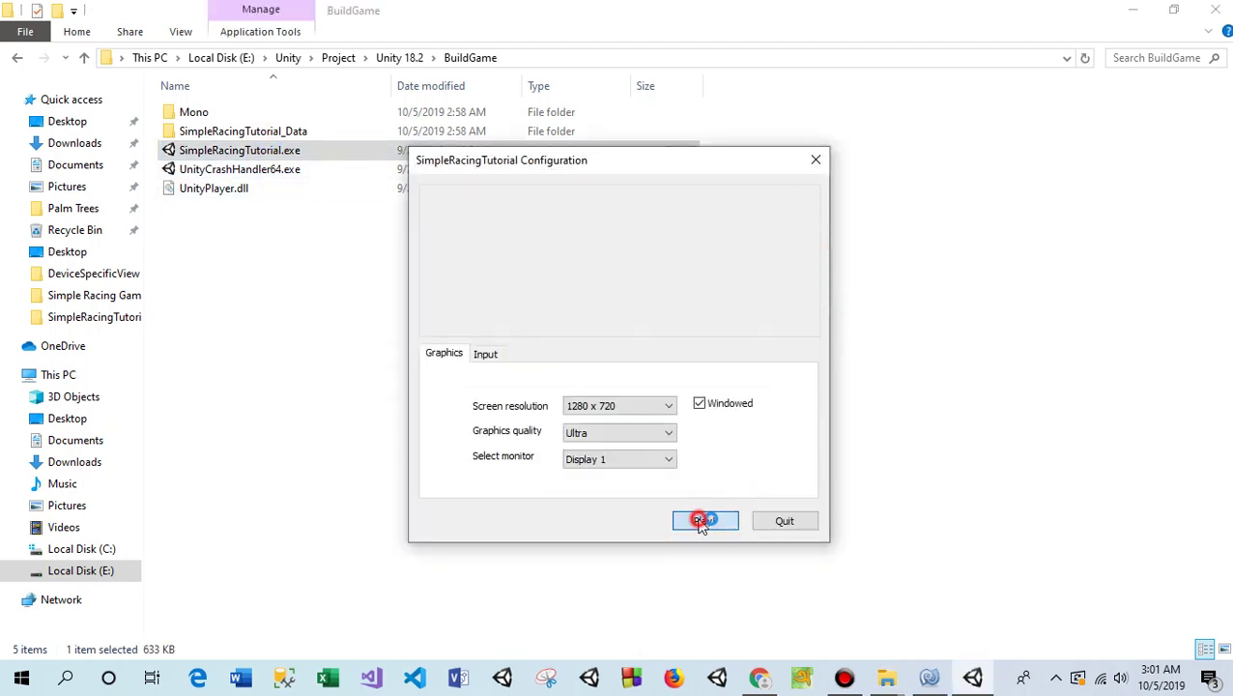
click(691, 523)
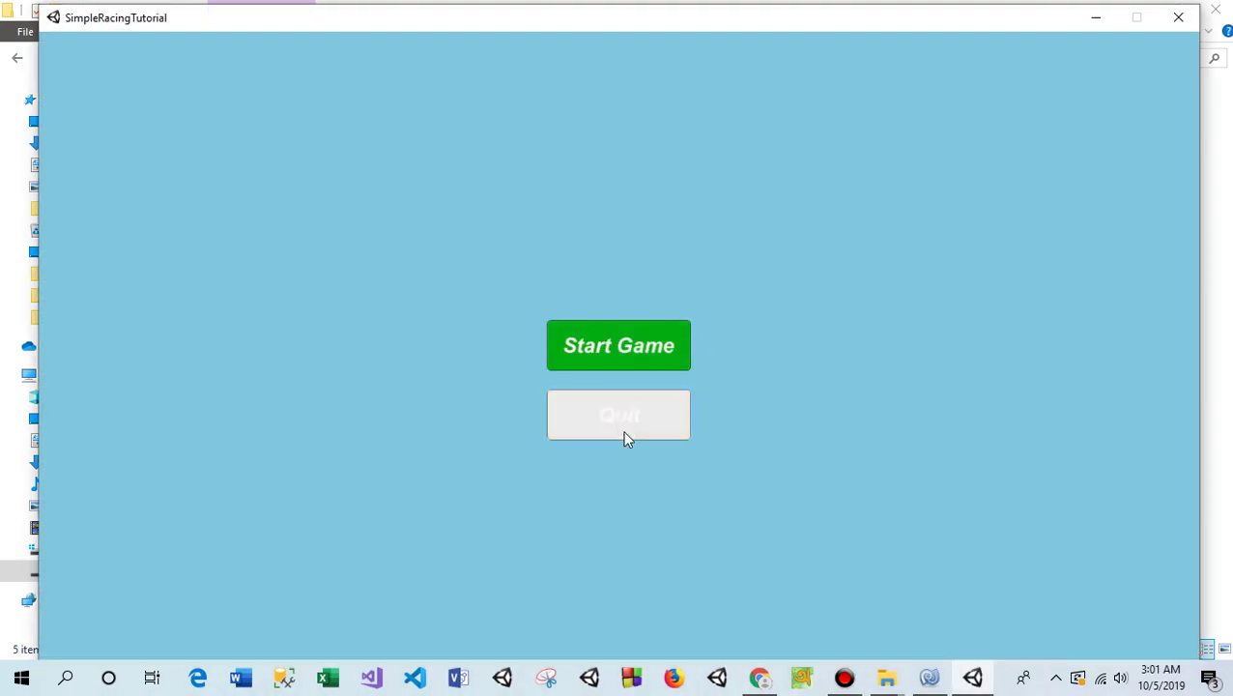
click(624, 438)
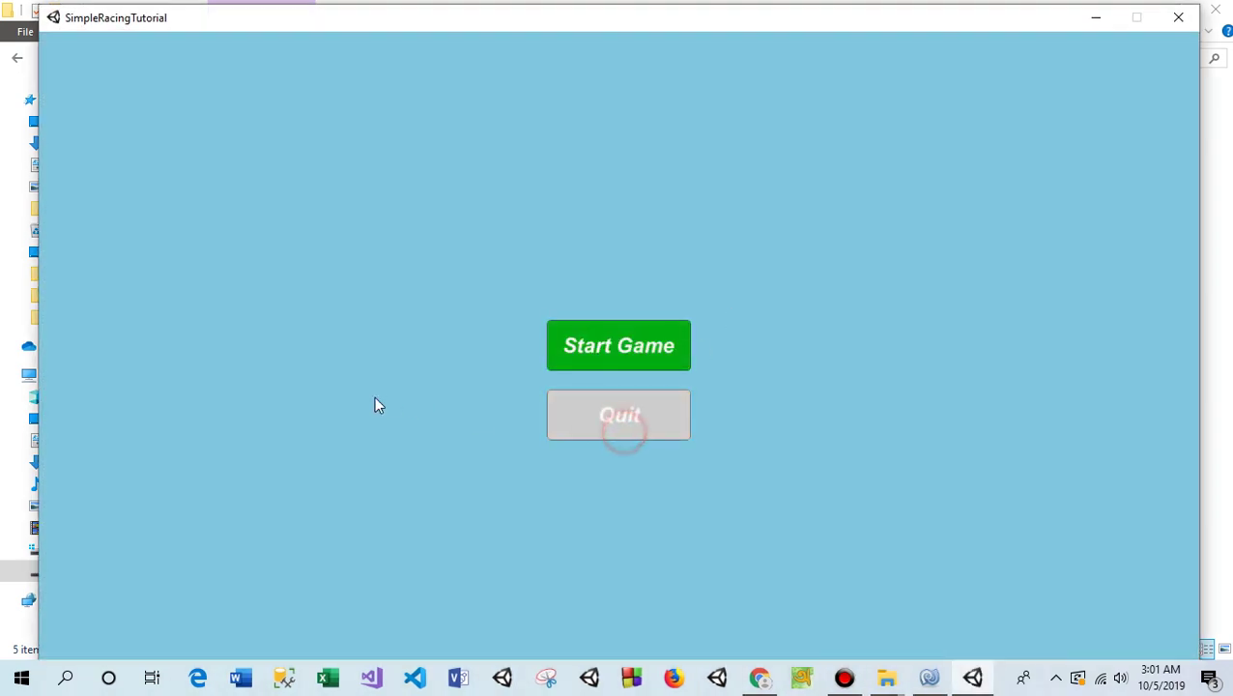